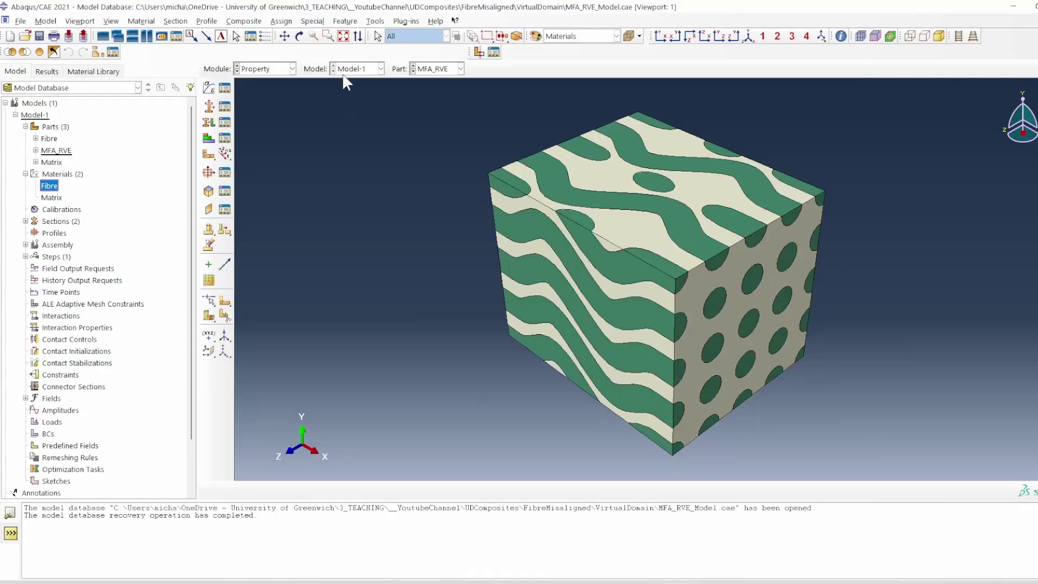
click(299, 36)
mouse_move(585, 271)
mouse_down()
mouse_move(590, 222)
mouse_move(642, 234)
mouse_move(577, 362)
mouse_up()
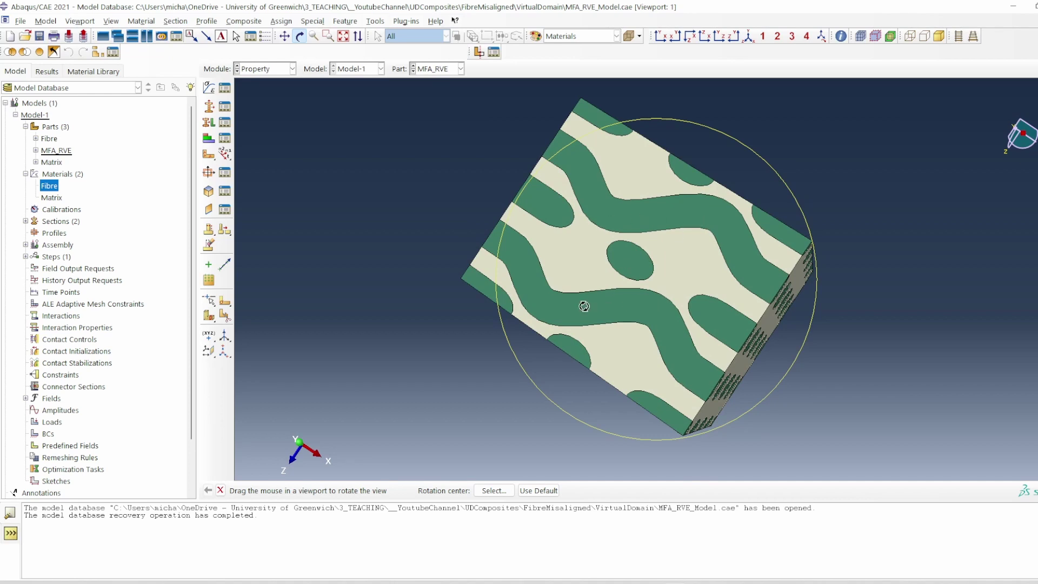
drag(563, 317, 595, 351)
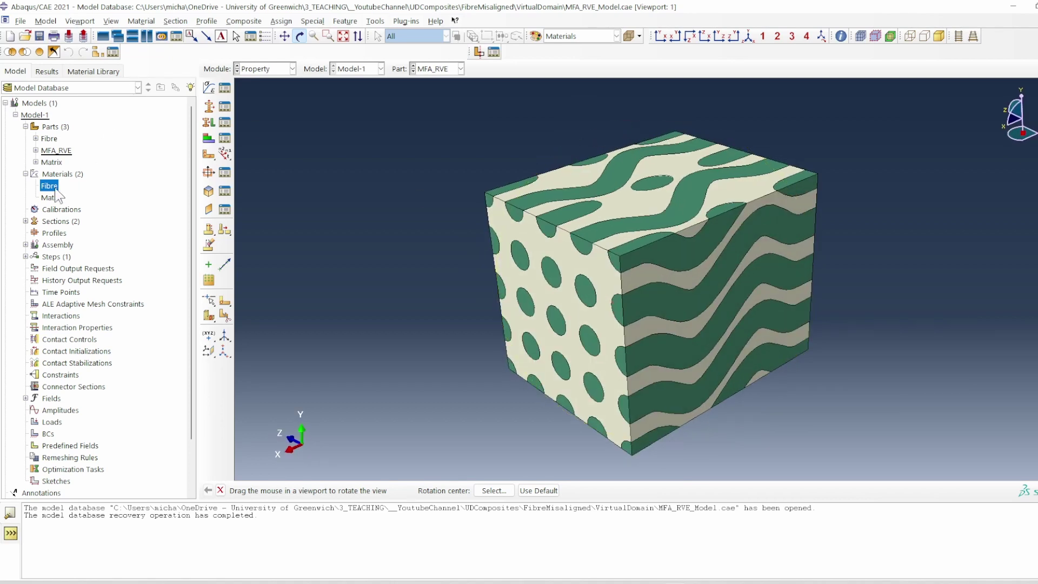
- Edit the Fibre material and give it a uniform mass density of 1780
double_click(54, 186)
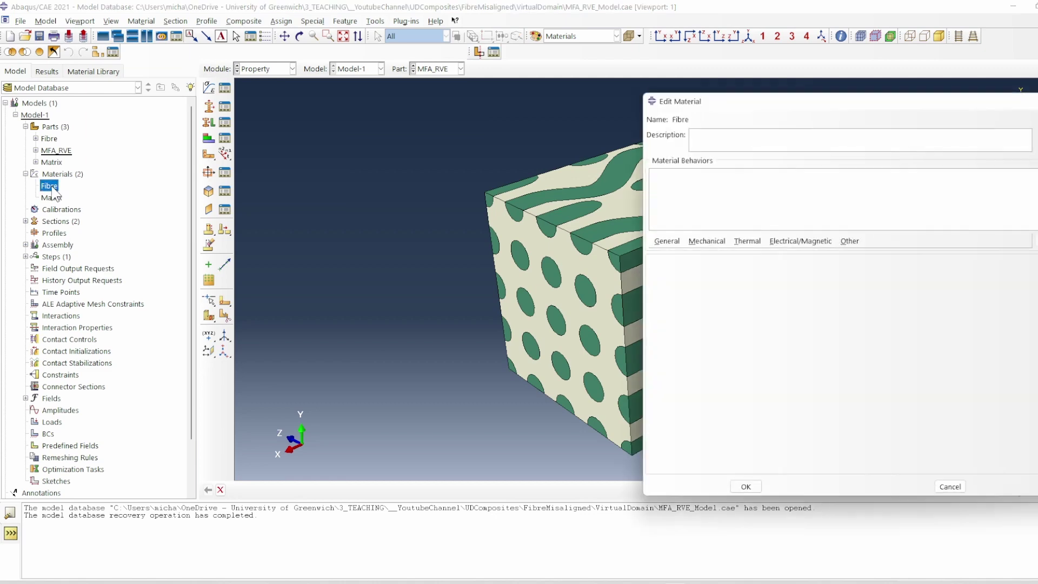
double_click(54, 198)
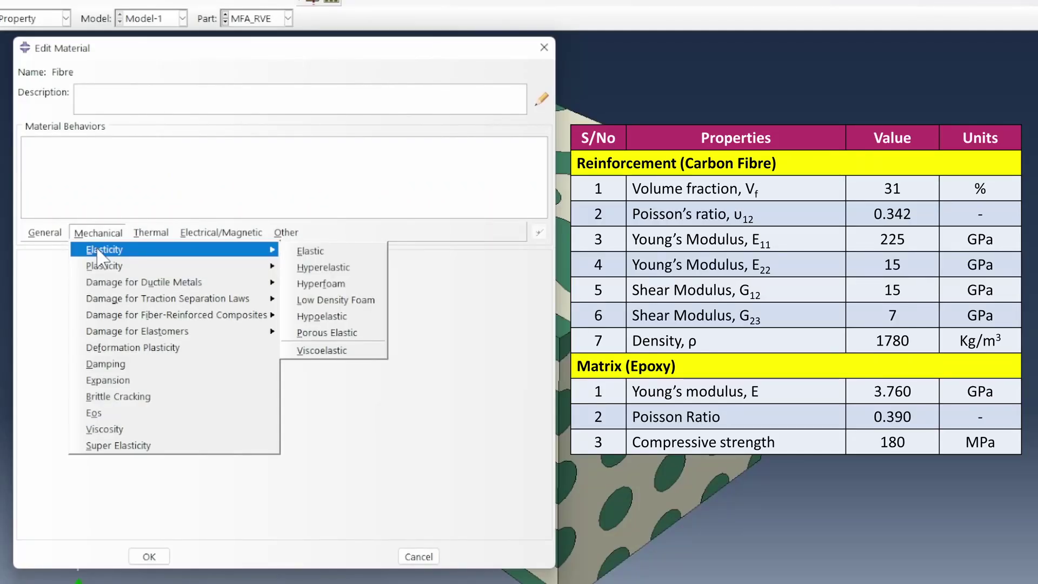
click(51, 249)
click(82, 388)
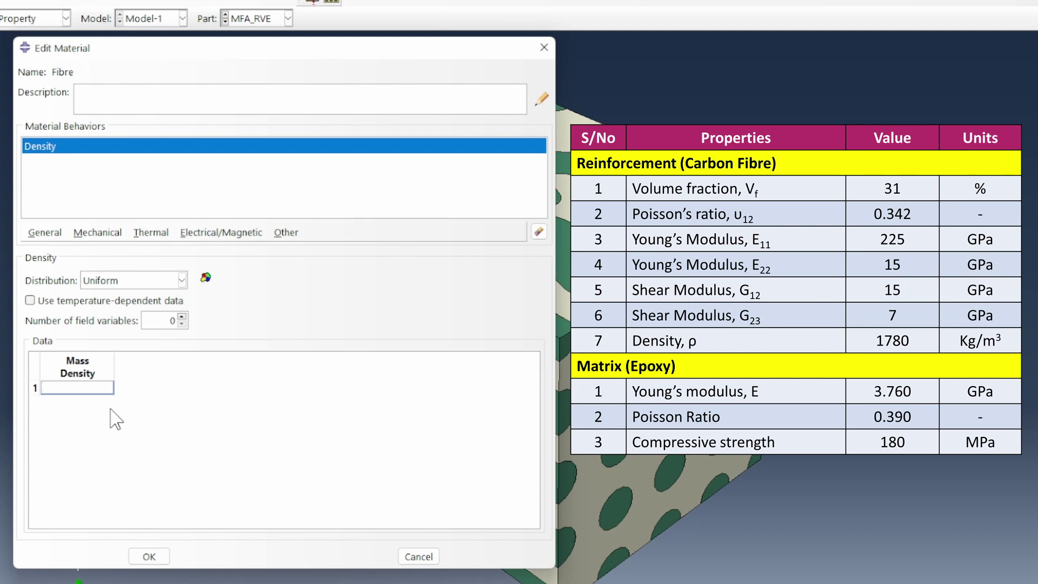
text(1780)
- Add an Elastic behaviour to the Fibre material and set its type to Engineering Constants
click(98, 232)
mouse_move(152, 249)
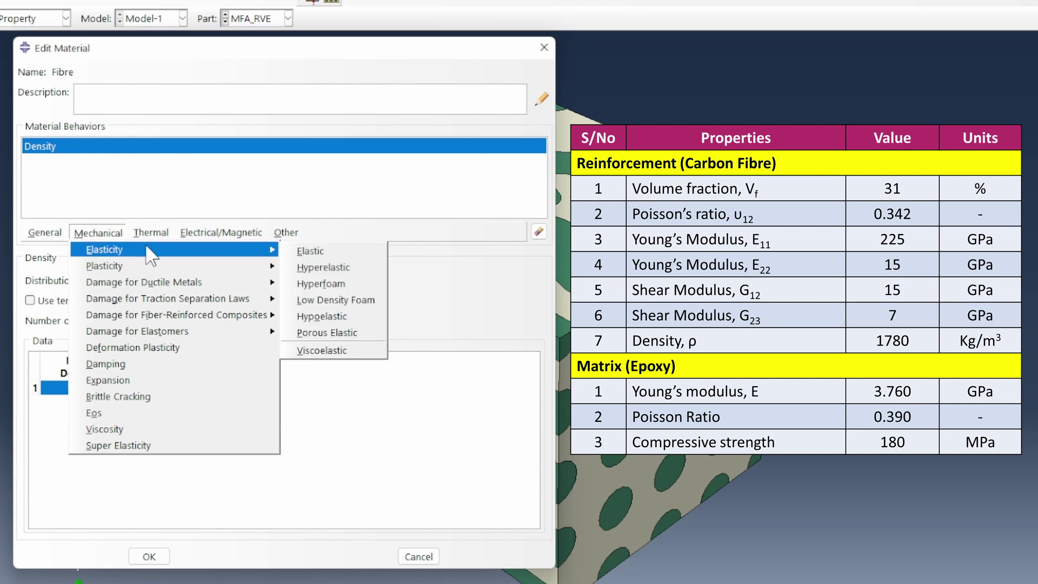
click(283, 252)
click(111, 281)
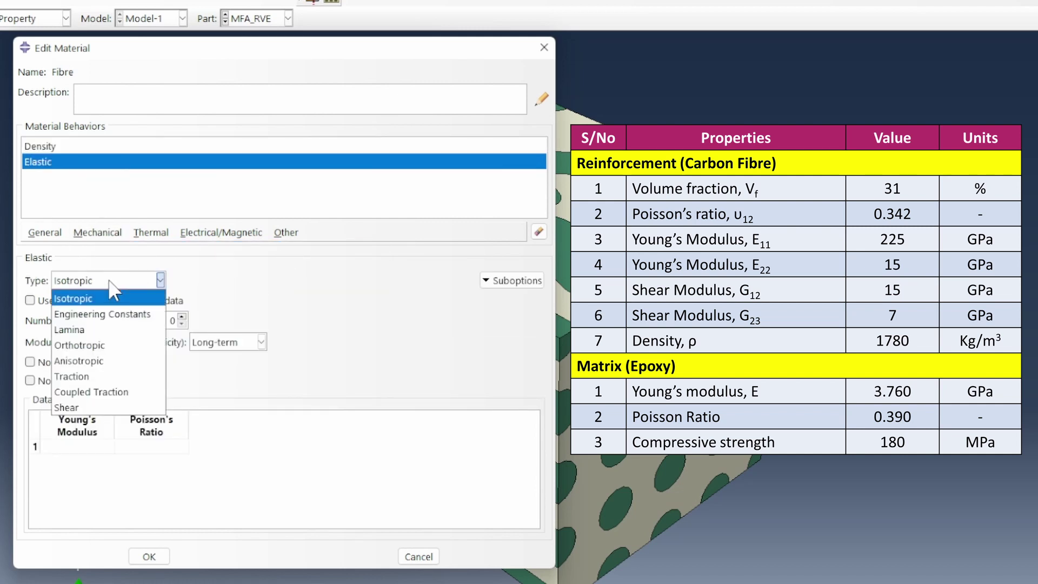
click(106, 315)
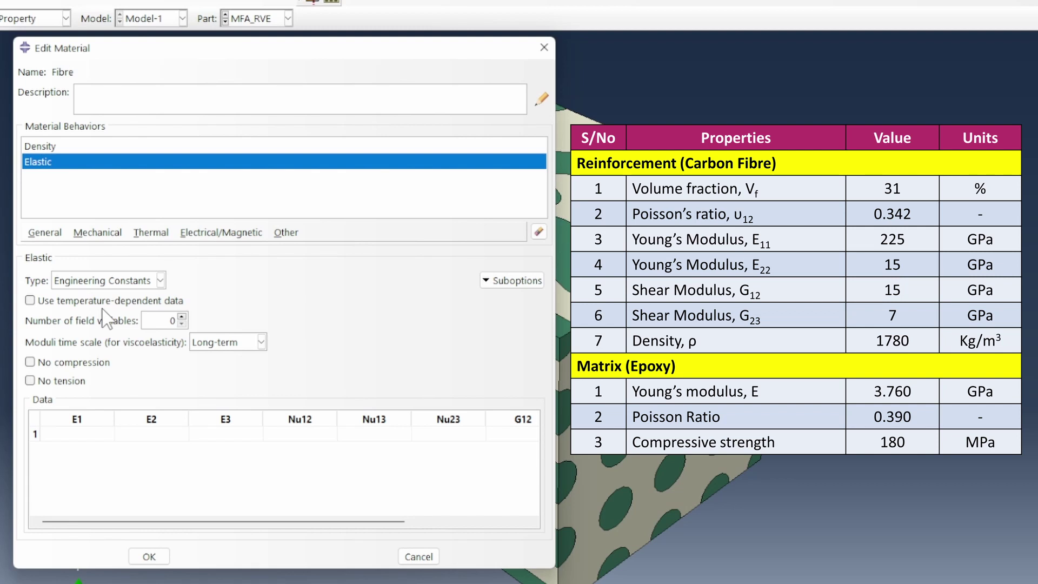
- Set the fibre's Young's moduli to 225e9 for E1 and 15e9 for both E2 and E3
click(91, 433)
text(225e)
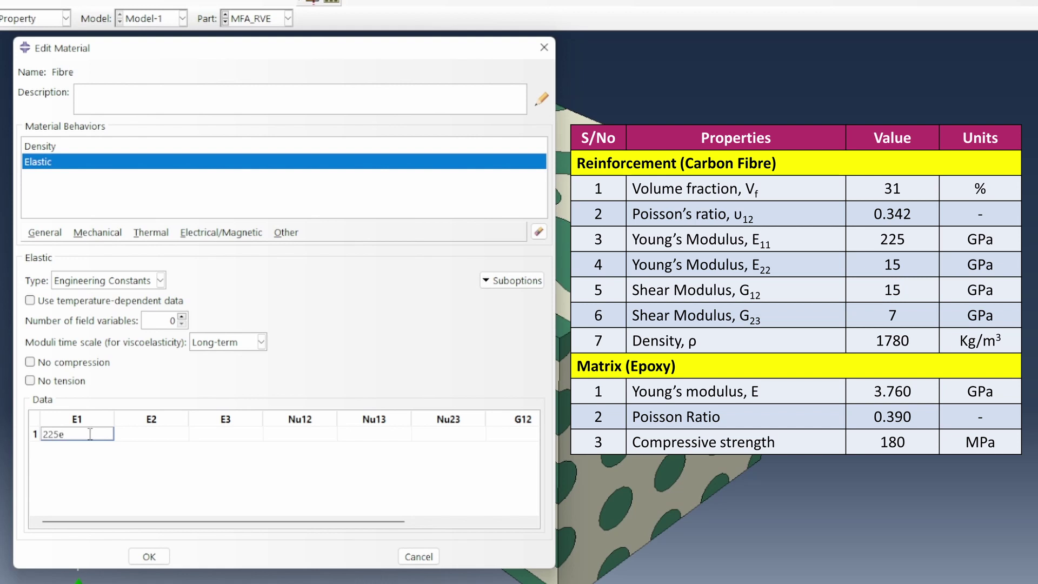
text(9)
key(Tab)
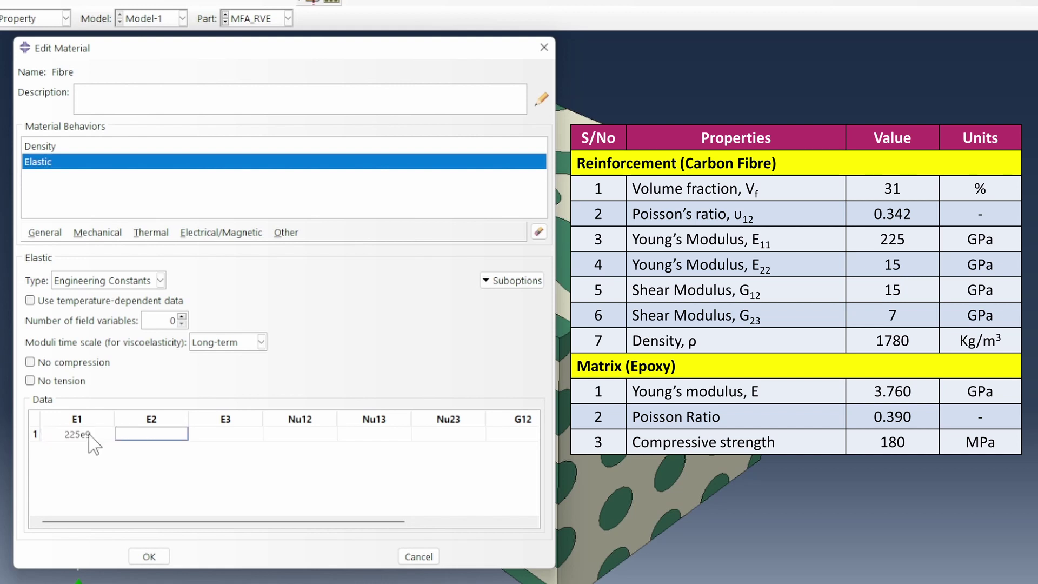
text(15e9)
key(Tab)
text(15e9)
key(Tab)
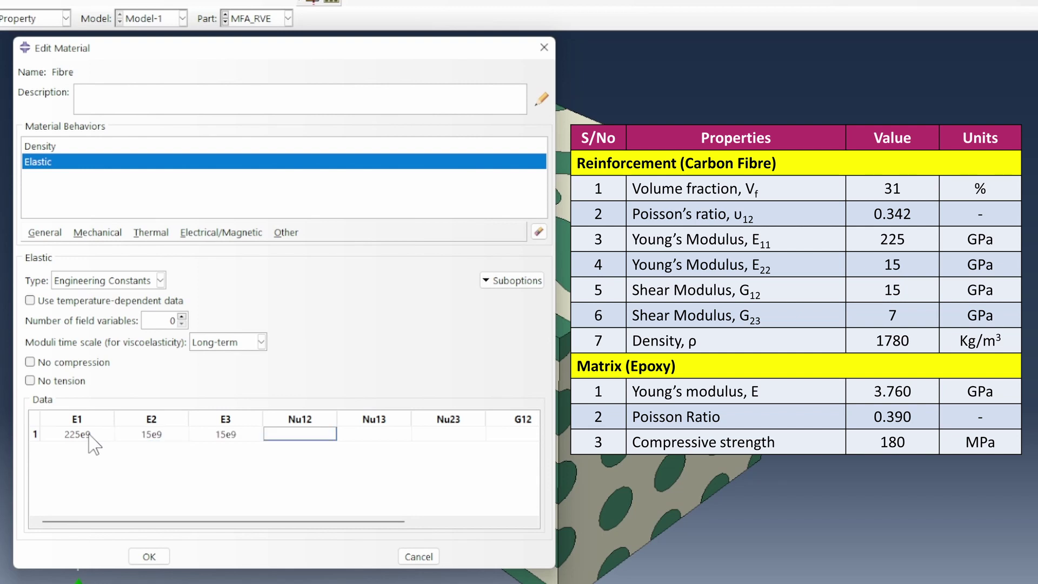
- Set the fibre's Poisson's ratios Nu12, Nu13 and Nu23 to 0.342 each
text(0.342)
key(Tab)
text(0.342)
key(Tab)
text(0.342)
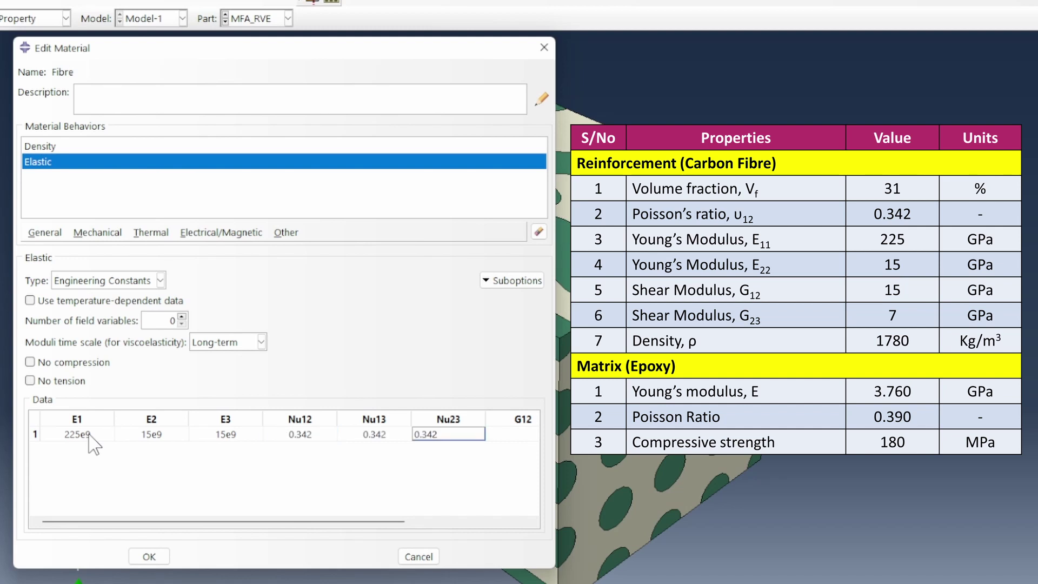
key(Tab)
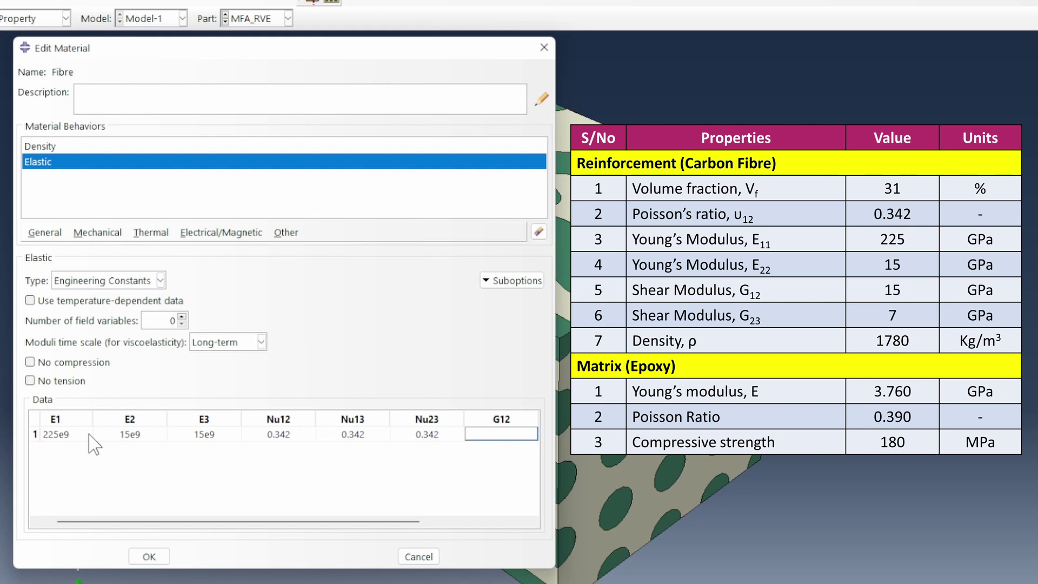
- Set the fibre's shear moduli to 15e9 for G12 and G13 and 7e9 for G23
text(15e9)
key(Tab)
text(15e9)
key(Tab)
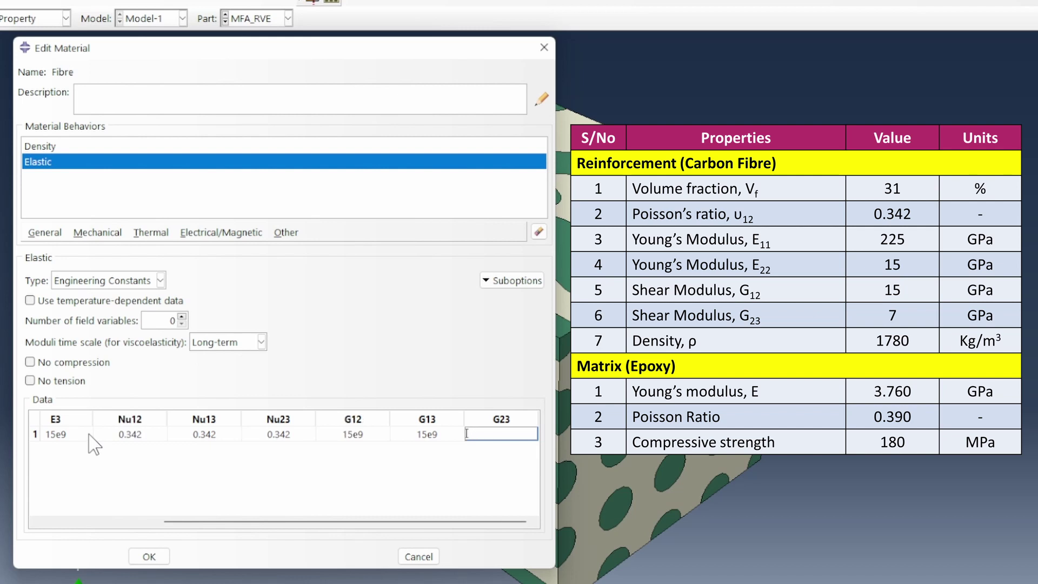
text(7e9)
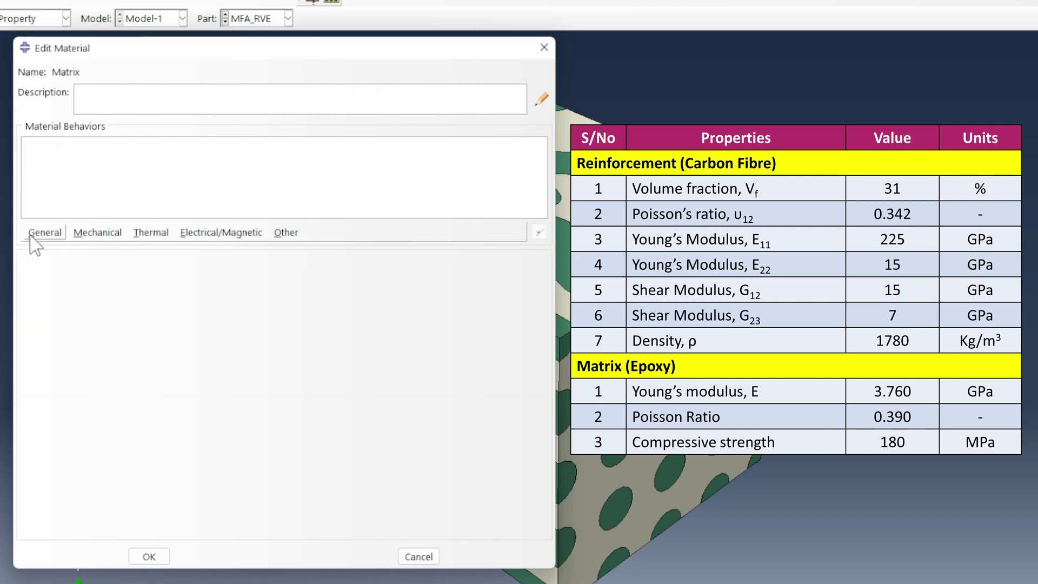
- Add an isotropic Elastic behaviour to the Matrix material with Young's modulus 3.760e9 and Poisson's ratio 0.390
click(96, 232)
mouse_move(116, 250)
click(308, 251)
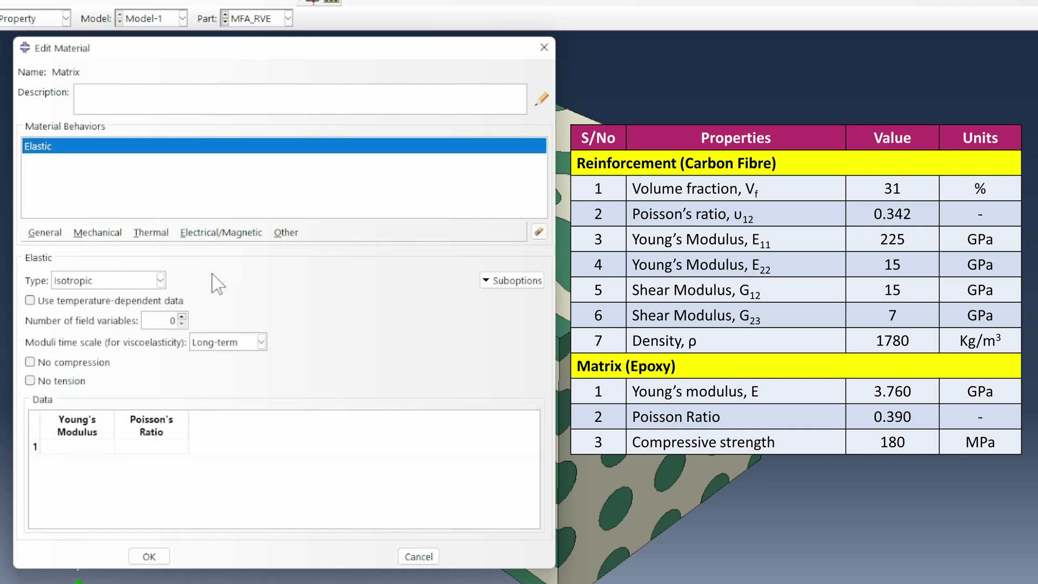
click(66, 449)
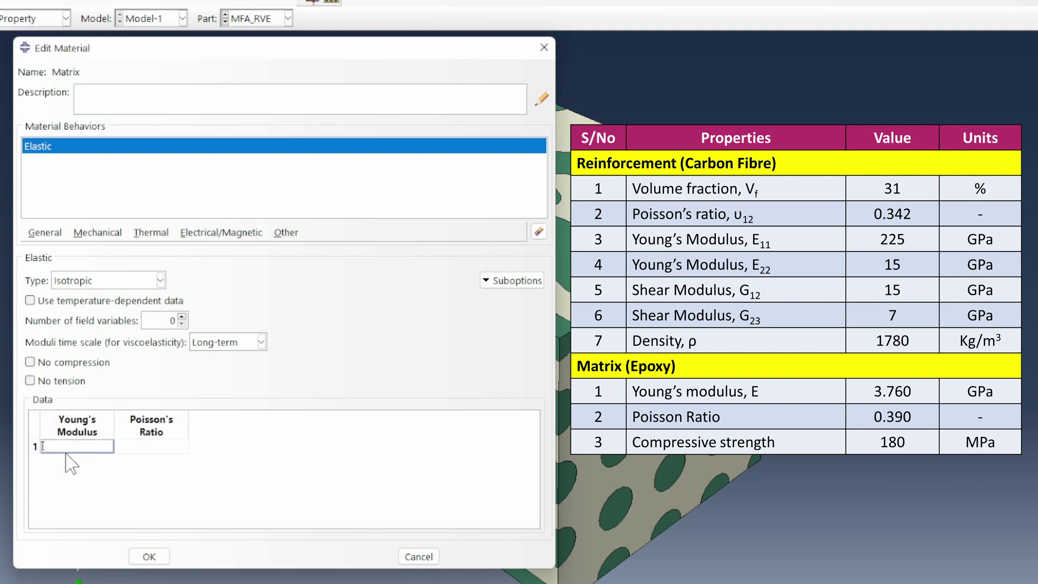
text(3.760e9)
key(Tab)
text(0.390)
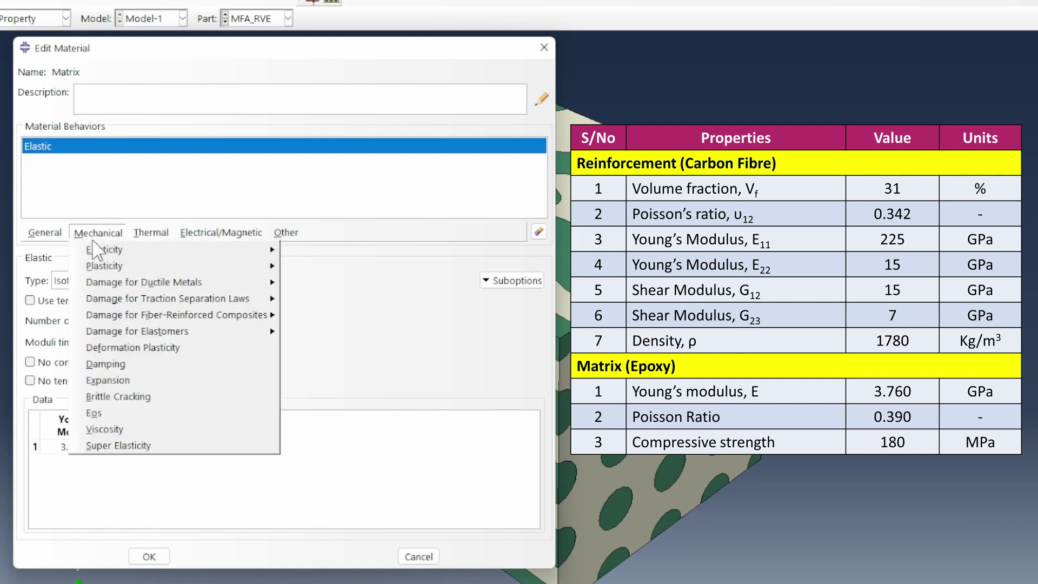
- Add a Plastic behaviour to the Matrix material with yield stress 180e6 at plastic strain 0
mouse_move(104, 265)
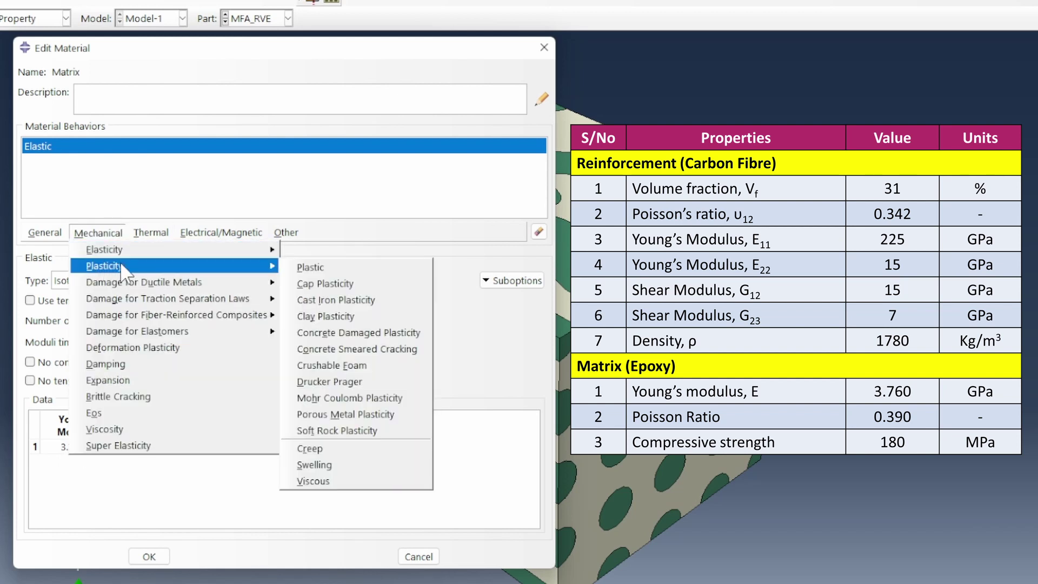
click(295, 267)
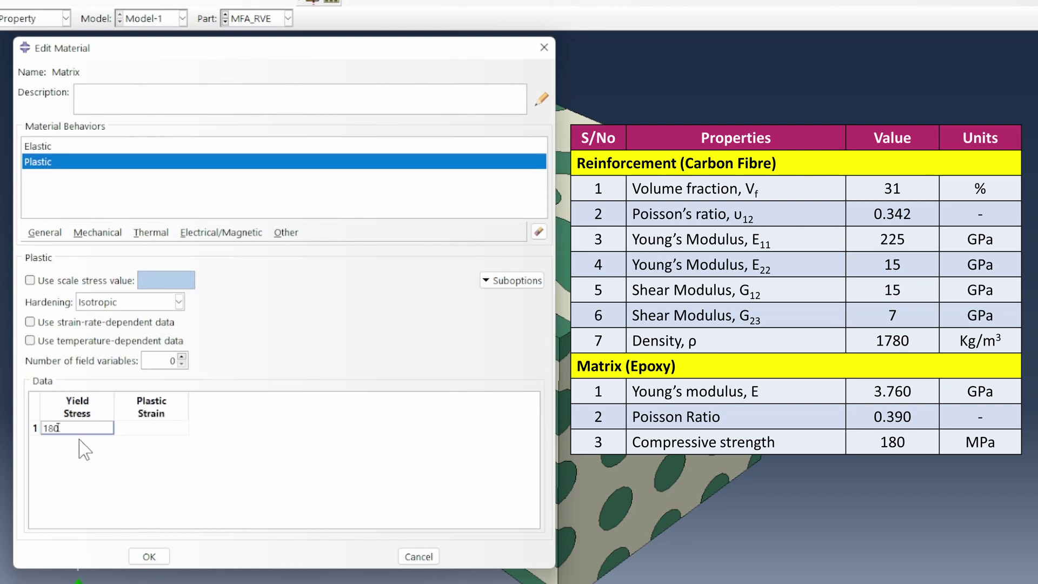
text(180e6)
key(Tab)
text(0)
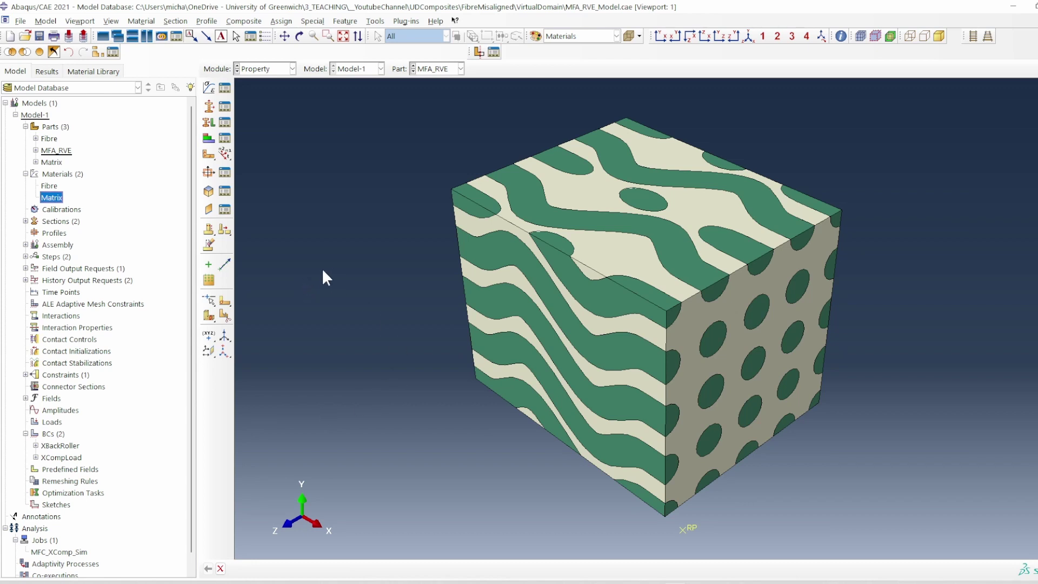
- Remove the matrix cell of the MFA_RVE part from the display, leaving only the fibres
click(24, 52)
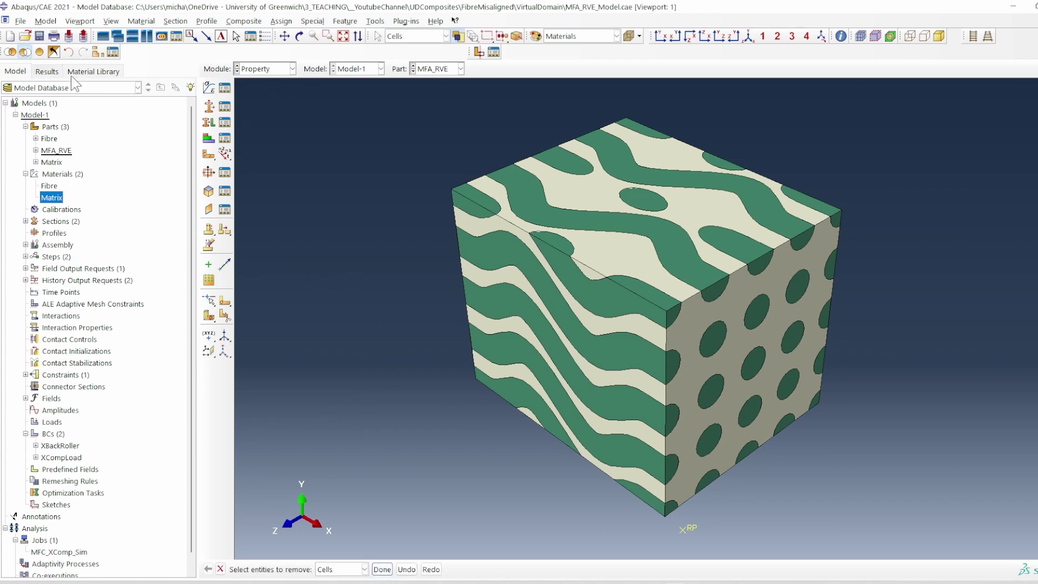
click(689, 325)
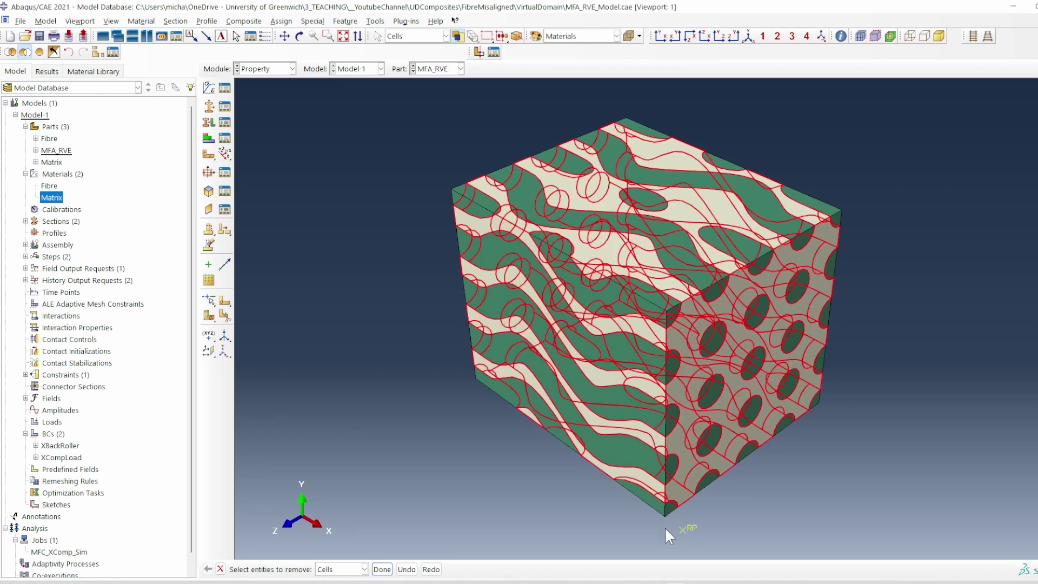
click(381, 569)
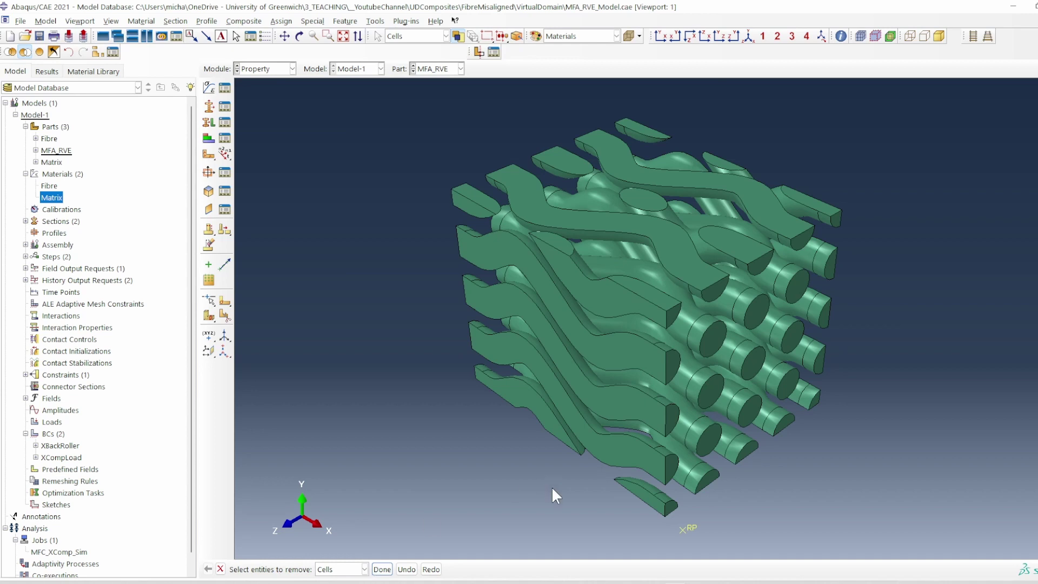
scroll(631, 470, up, 2)
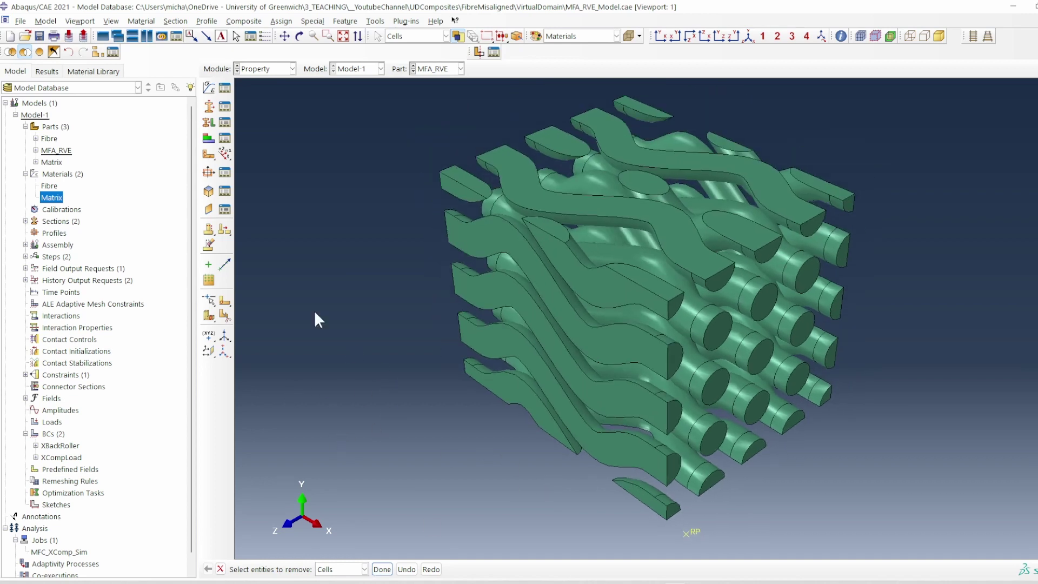
- Assign a Global material orientation to all displayed fibres, with rotation direction Axis 1 and stacking along element isoparametric direction 3
click(209, 155)
drag(427, 92, 933, 557)
click(443, 569)
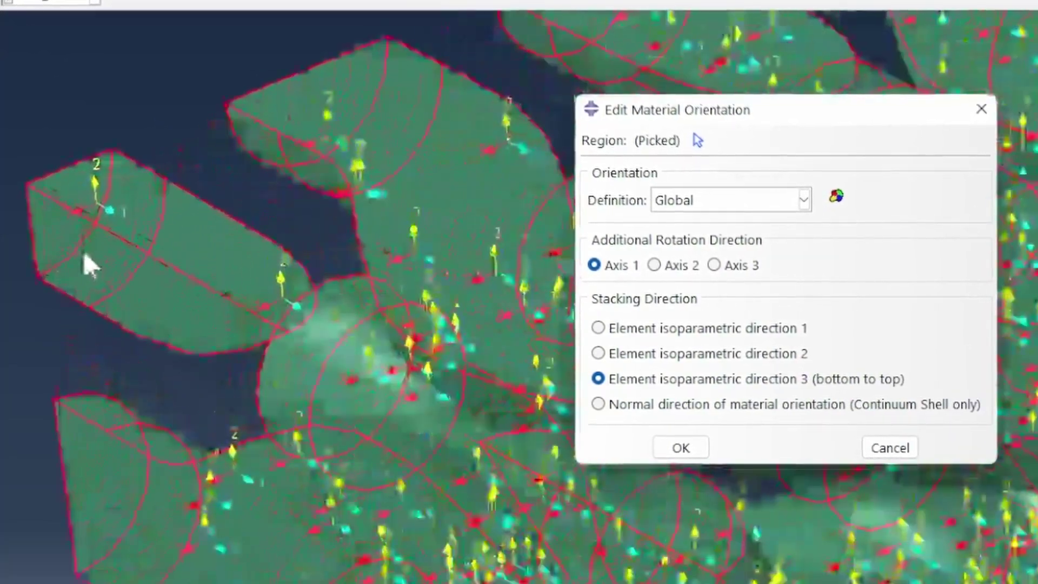
scroll(83, 251, up, 2)
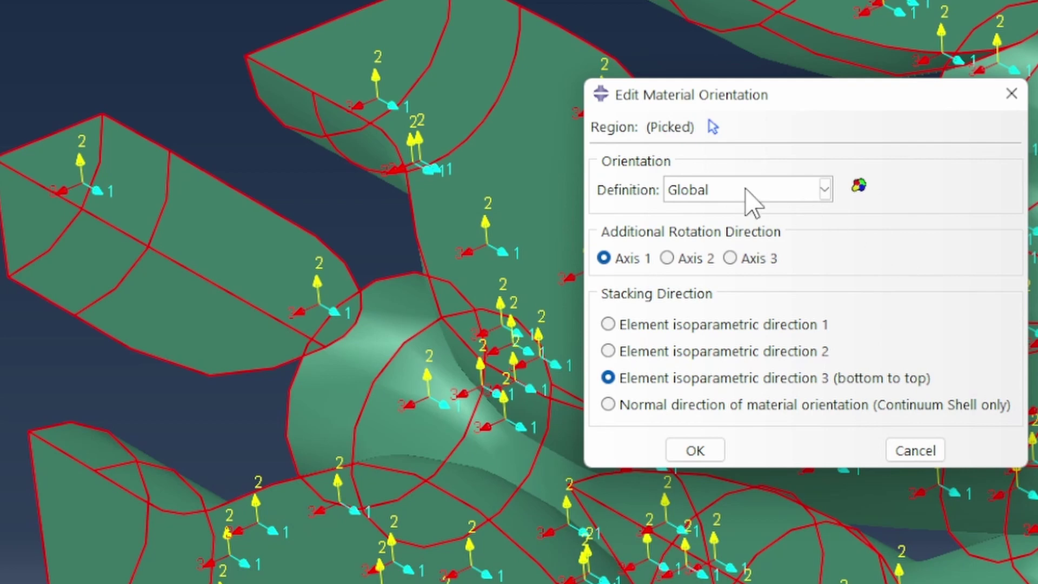
click(749, 185)
click(760, 217)
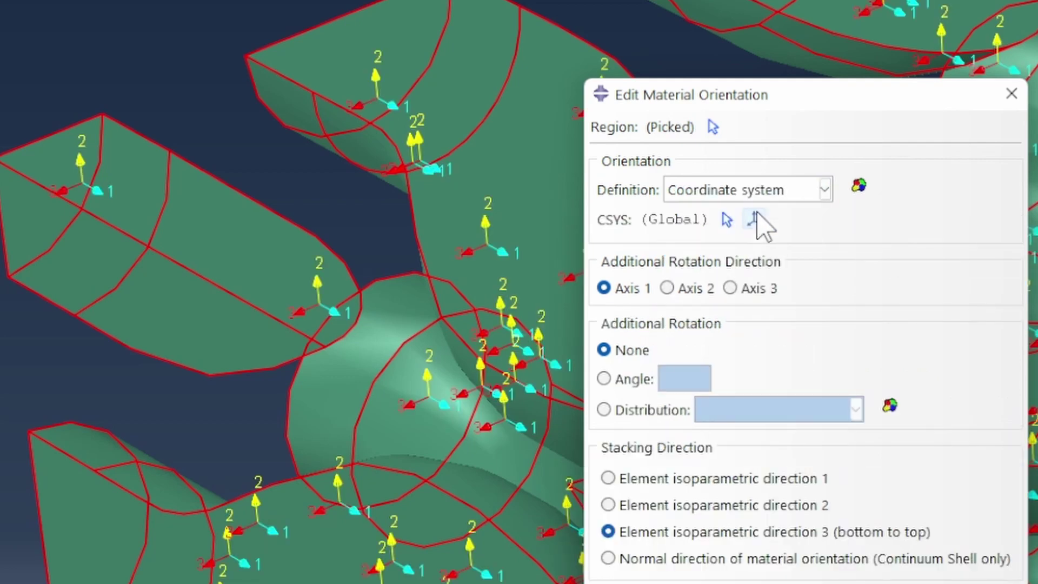
click(774, 190)
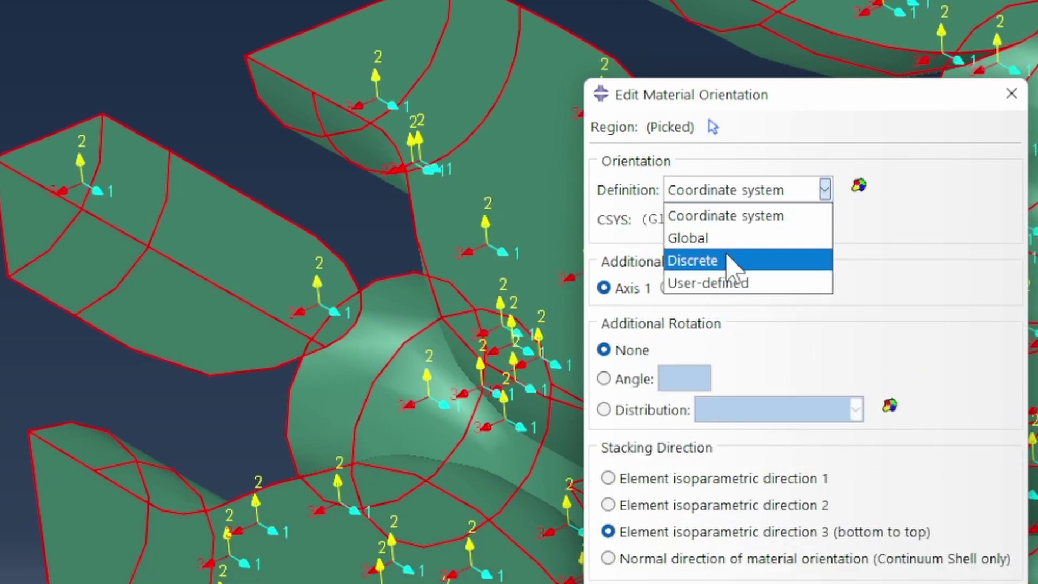
click(726, 242)
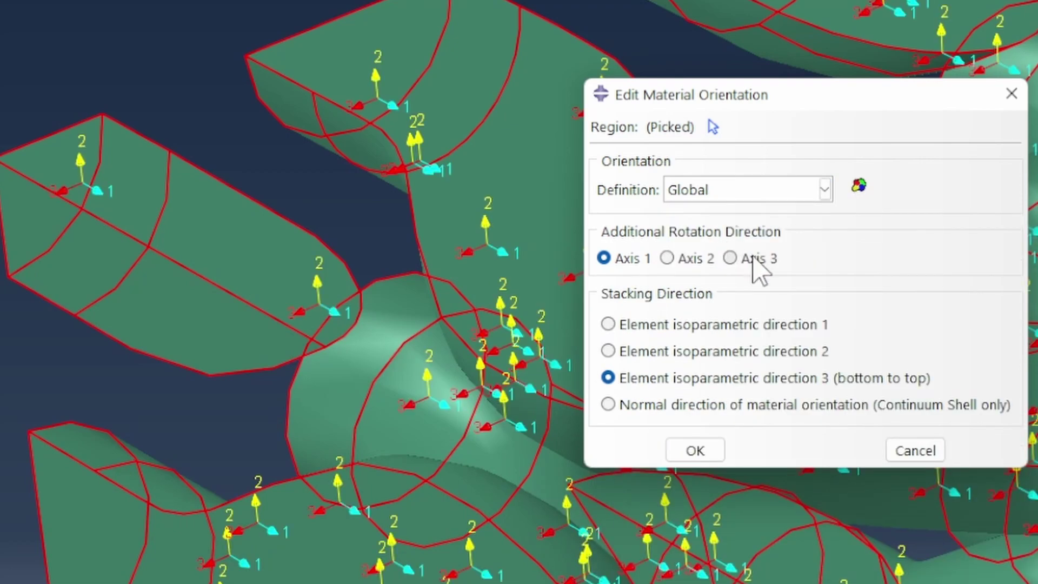
click(703, 453)
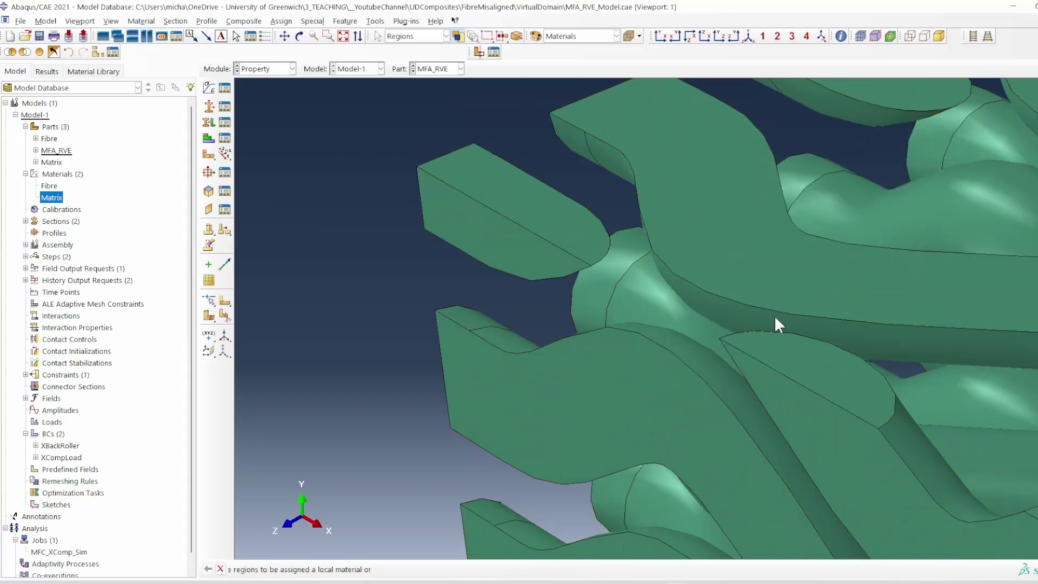
scroll(404, 303, down, 8)
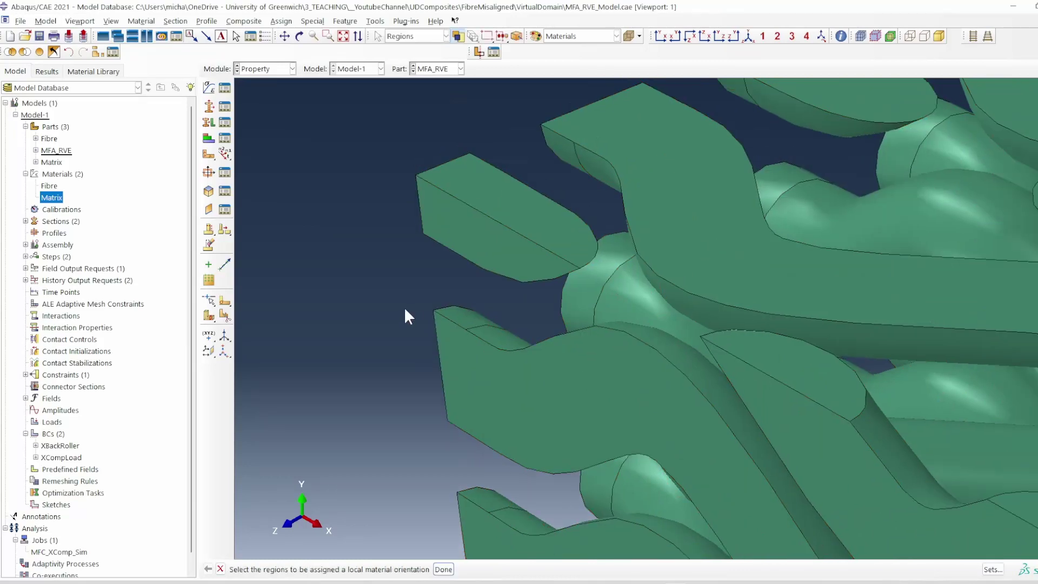
scroll(474, 522, up, 3)
scroll(486, 508, down, 3)
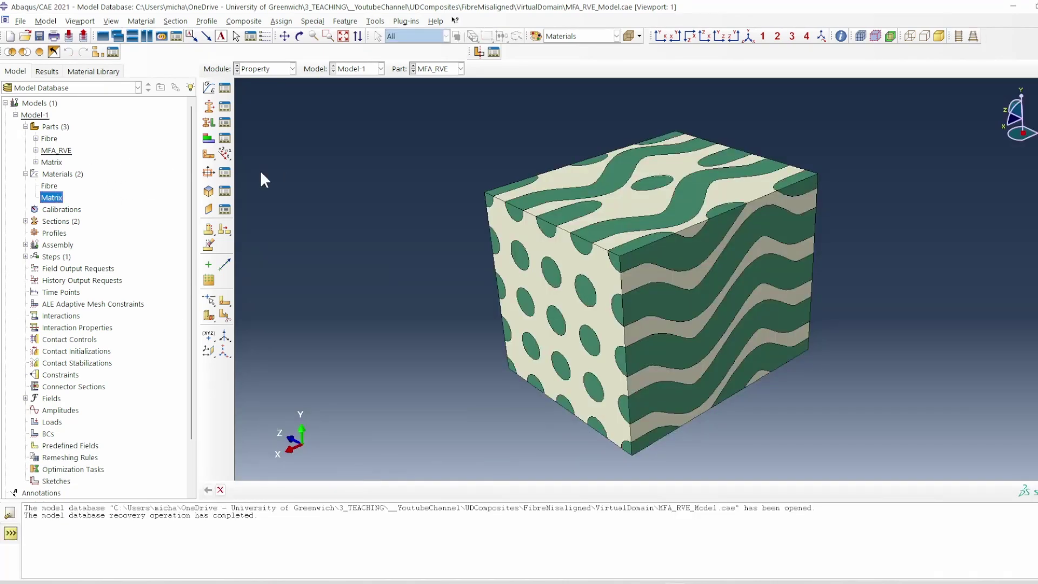
- Inspect the region covered by the fibreSection assignment of the MFA_RVE part
click(37, 151)
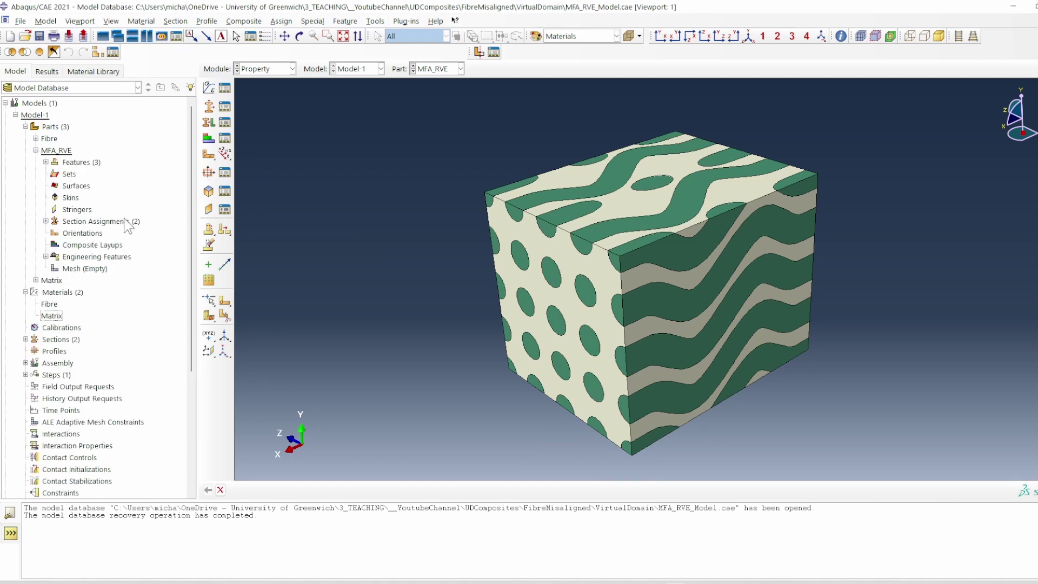
click(46, 221)
click(110, 235)
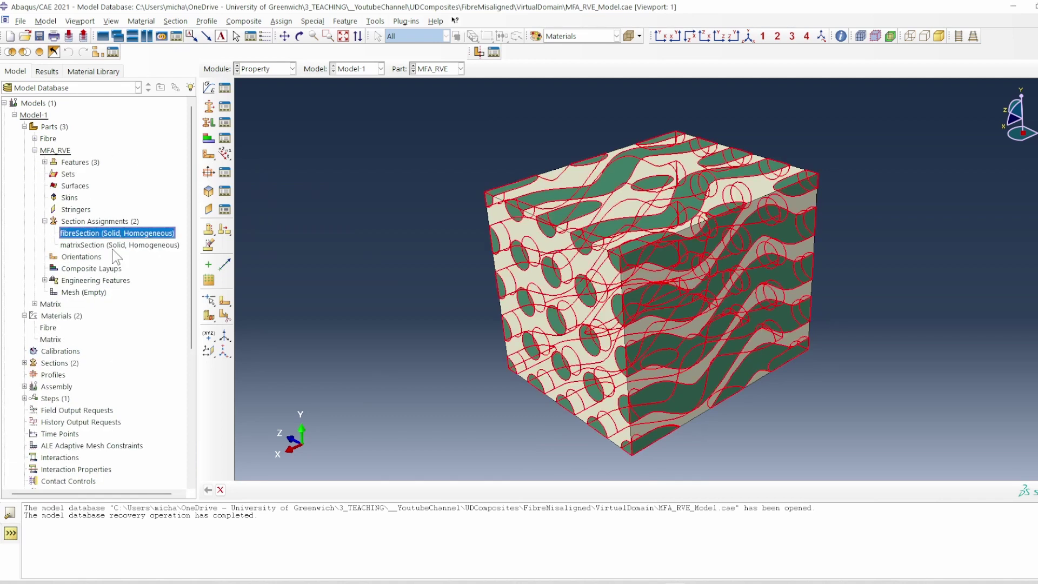
- Inspect the region covered by the matrixSection assignment of the MFA_RVE part
click(120, 246)
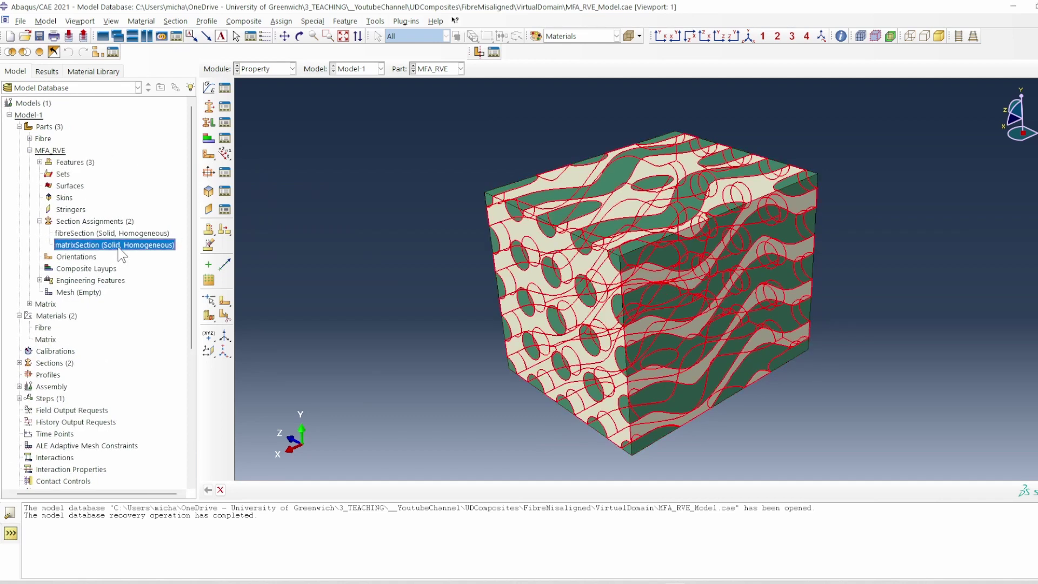
click(79, 257)
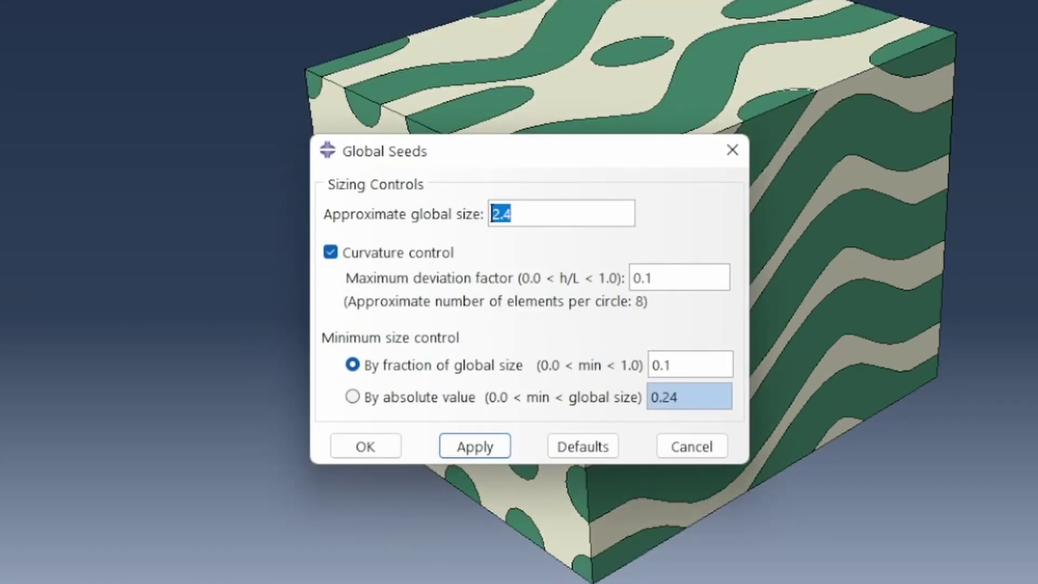
- Seed the MFA_RVE part with an approximate global size of 2.4 and assign free Tet mesh controls to all its cells, keeping the material colours
click(366, 449)
click(224, 102)
drag(420, 100, 889, 484)
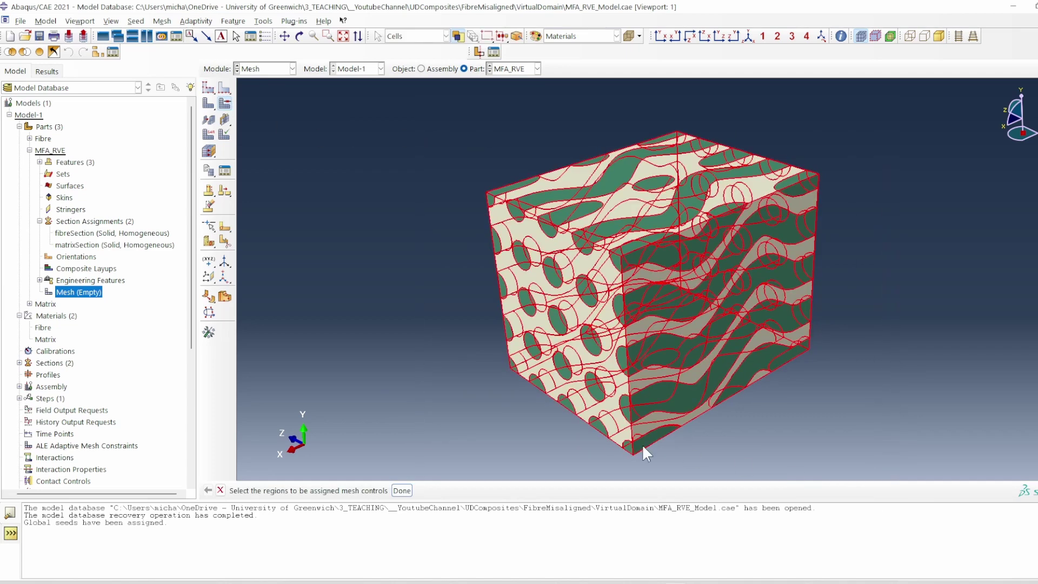
click(401, 492)
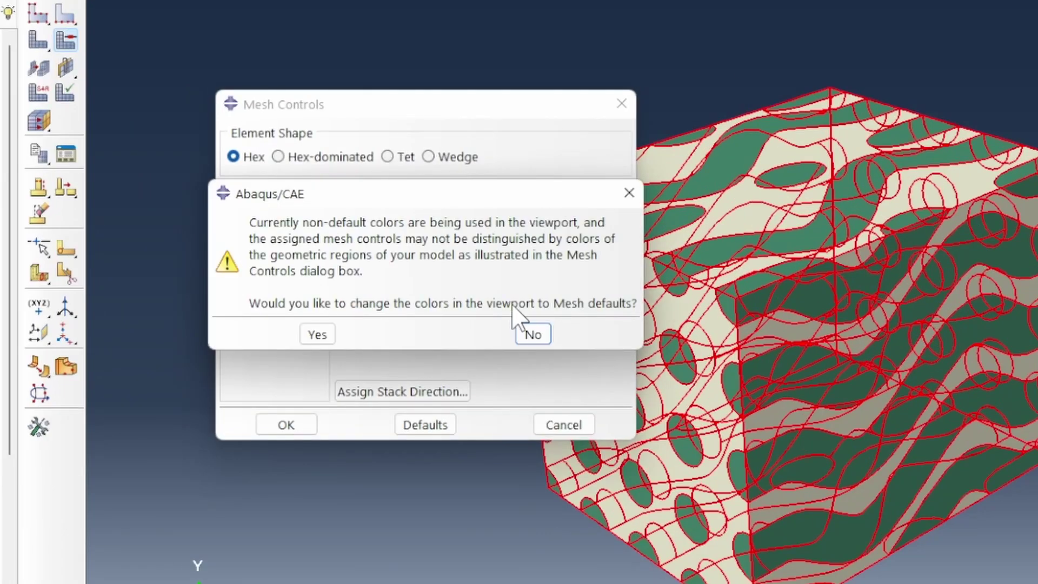
click(534, 334)
click(401, 157)
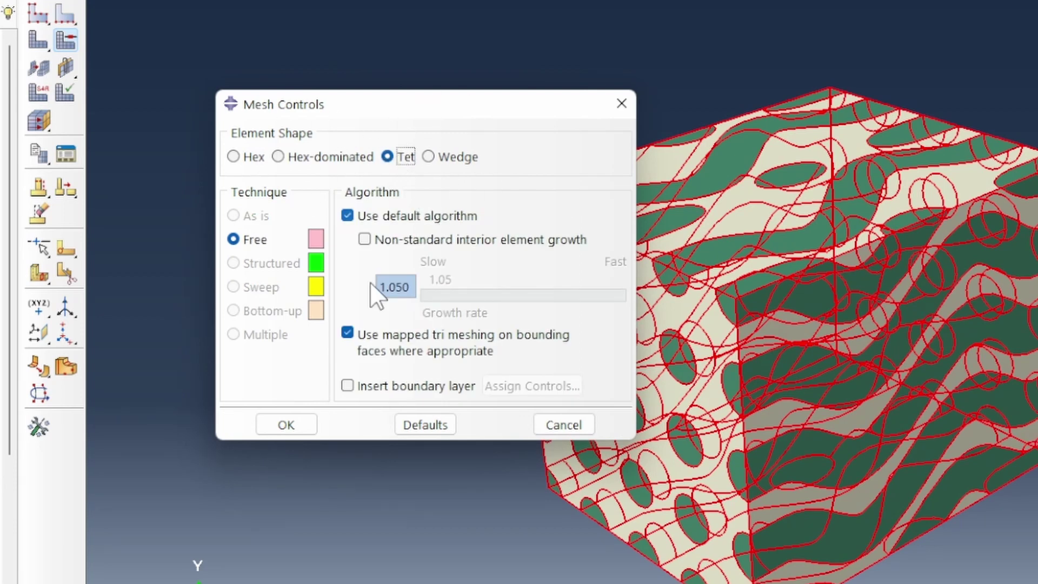
click(289, 426)
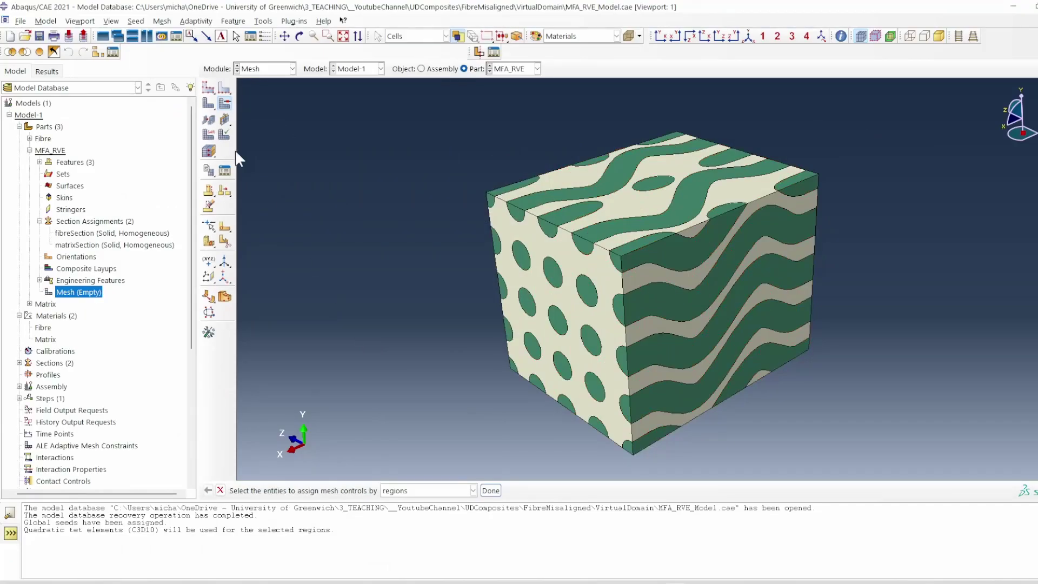
- Generate the mesh on the MFA_RVE part
click(209, 103)
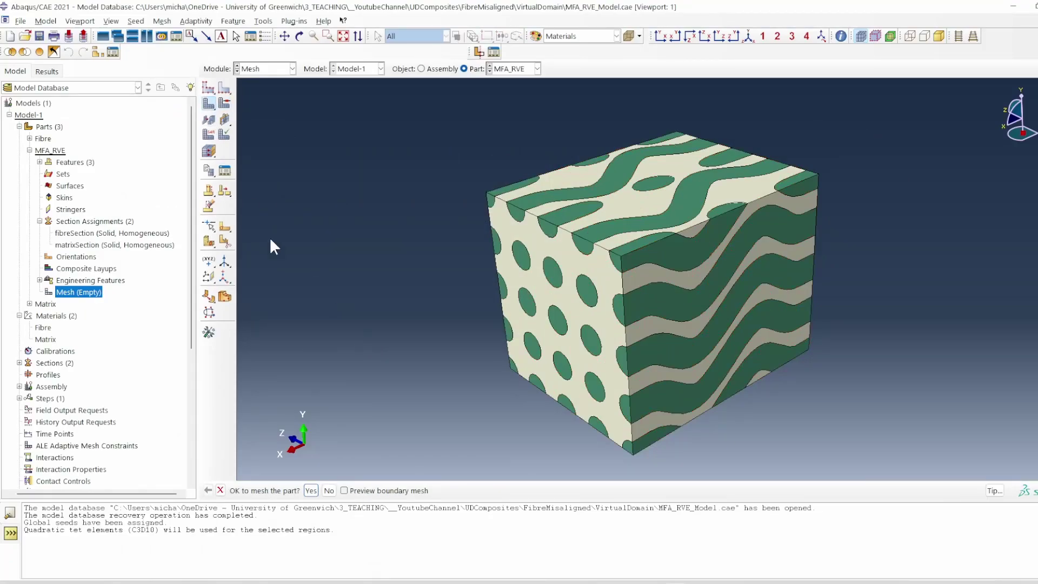
click(312, 491)
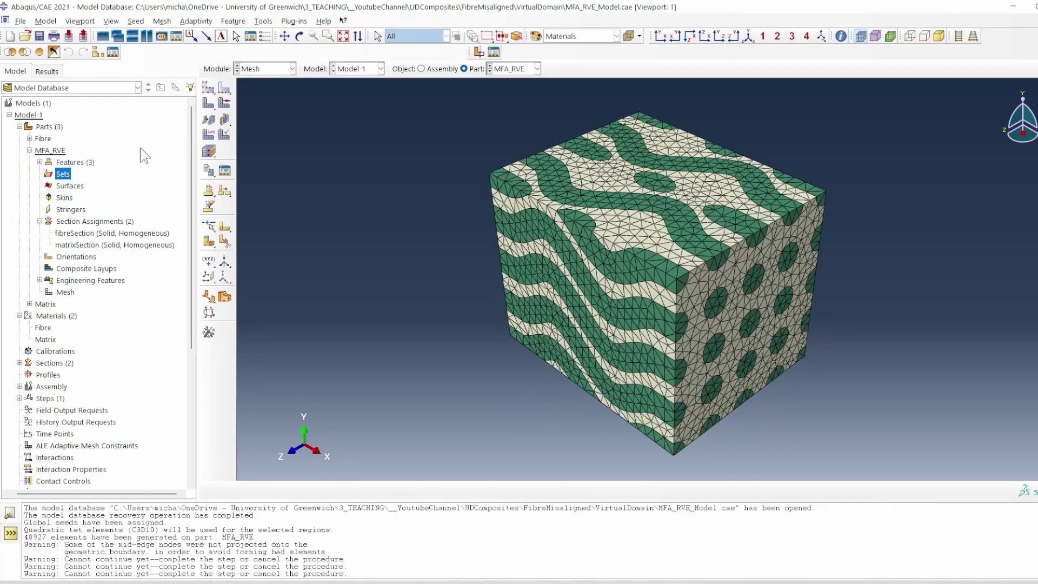
- Create a node set named XFrontSet from all nodes on the positive-X end face, selected by angle with a 20-degree limit
double_click(64, 174)
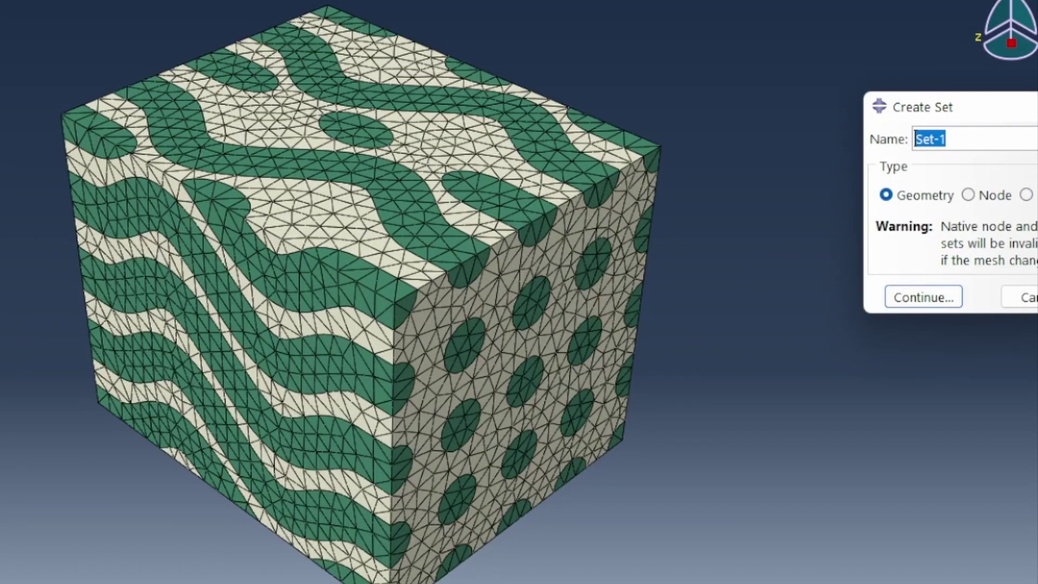
text(XFront)
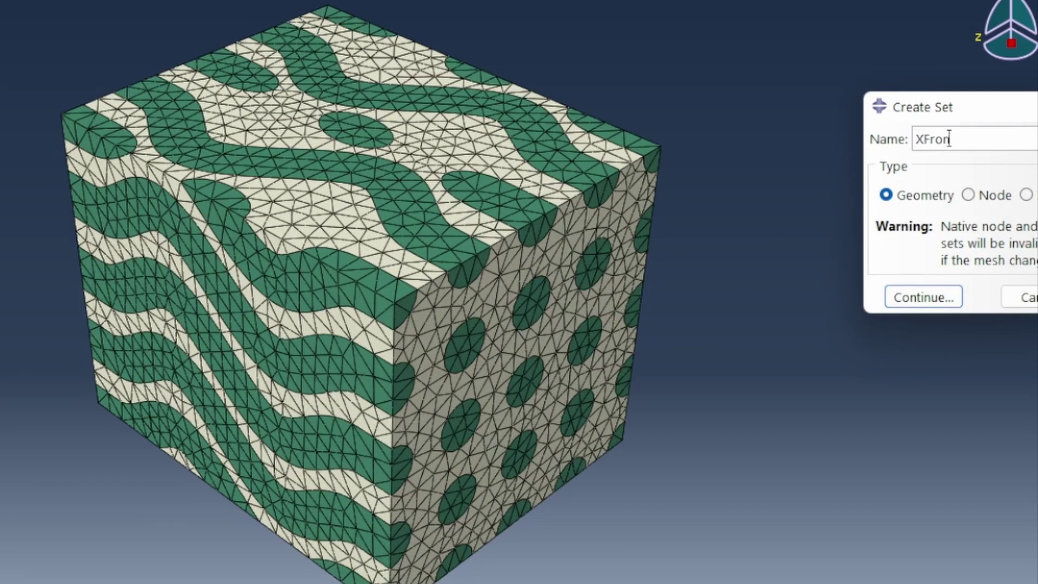
text(Set)
click(989, 198)
click(928, 323)
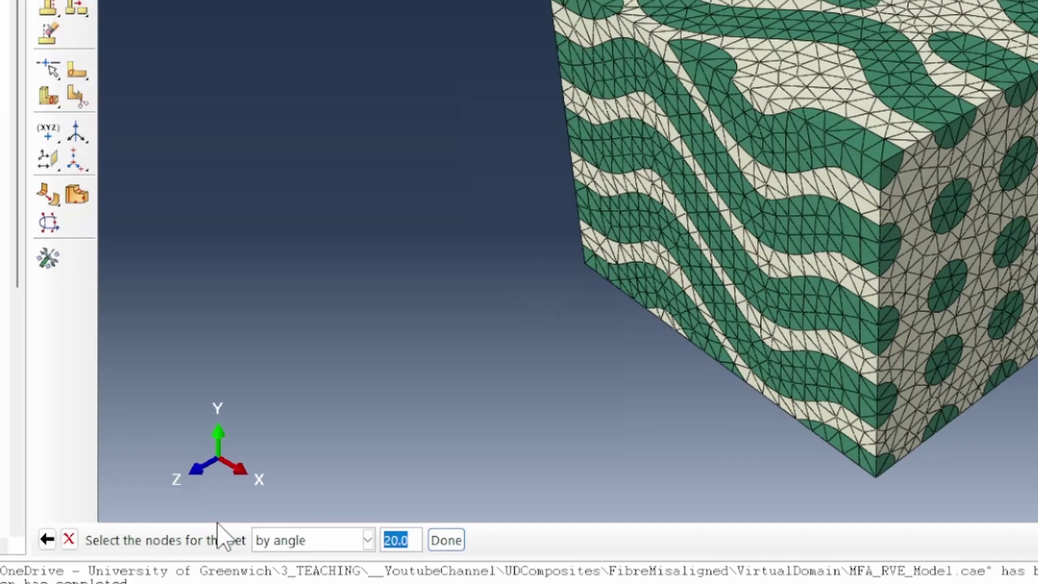
click(300, 539)
click(325, 543)
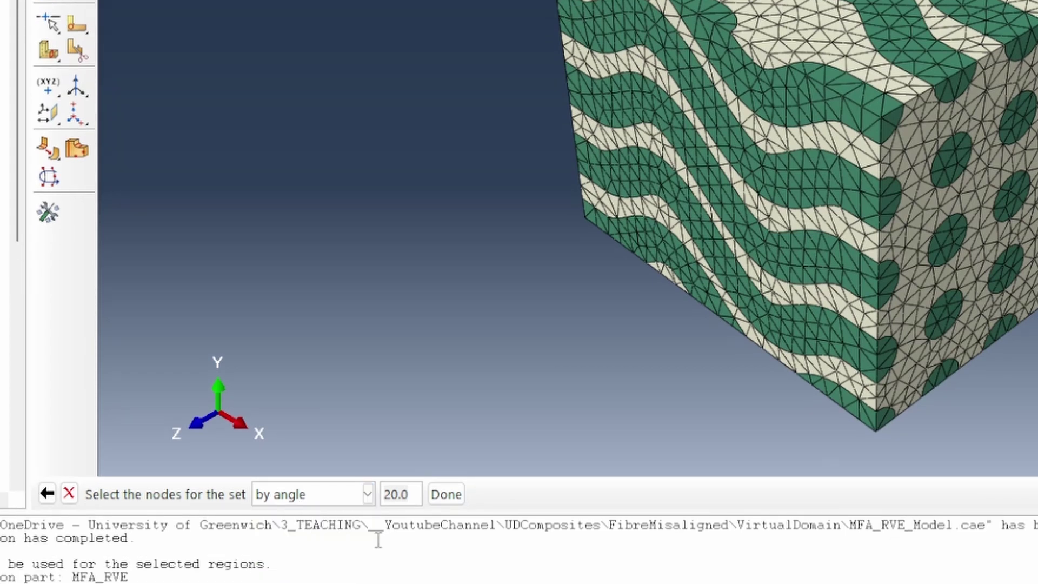
click(317, 494)
click(367, 493)
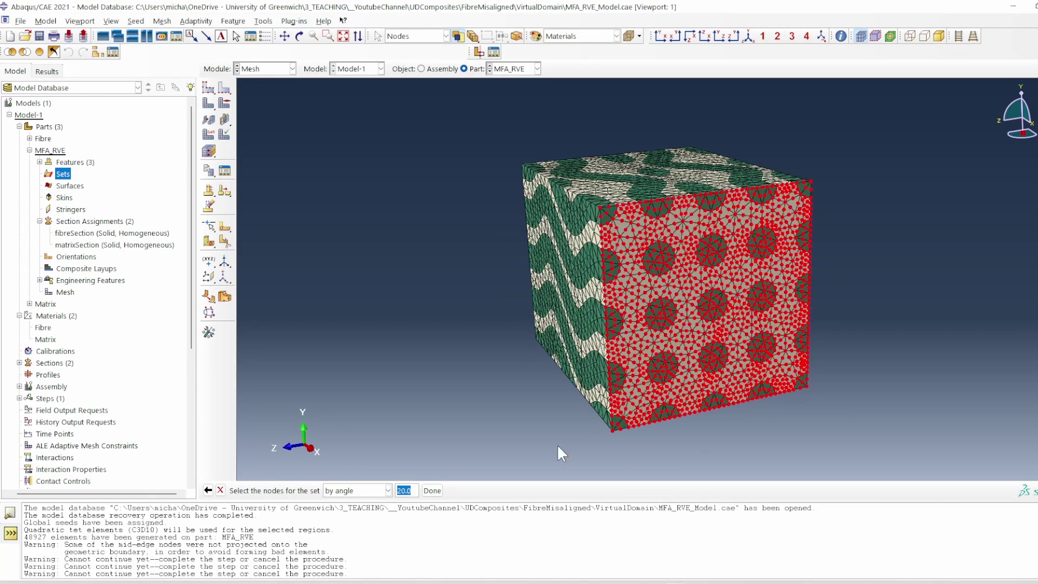
click(432, 491)
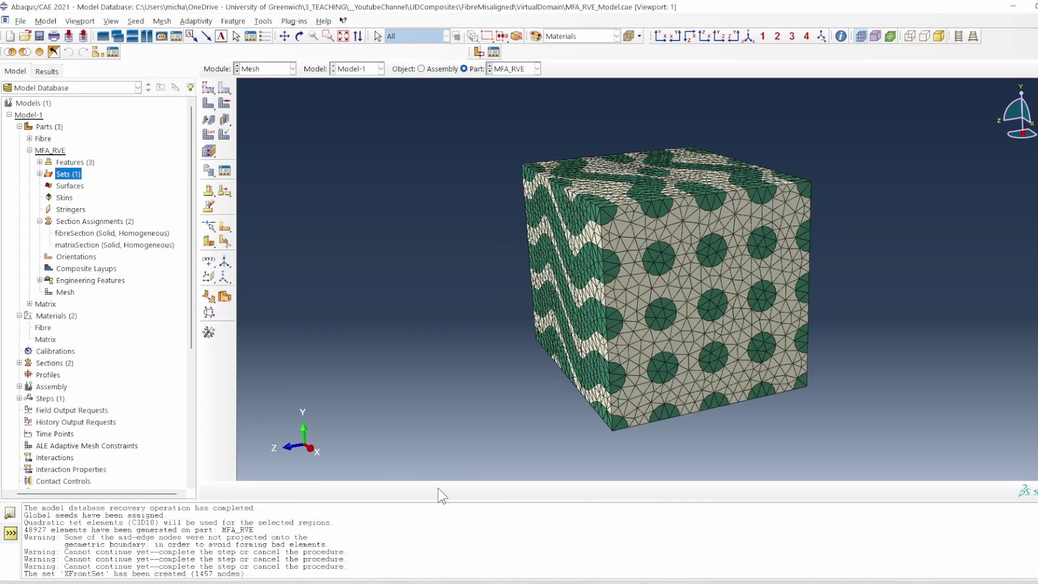
- Create a node set named XBackSet from all nodes on the opposite, negative-X end face, selected by angle at 20 degrees
click(299, 36)
drag(644, 316, 768, 346)
right_click(335, 232)
click(368, 316)
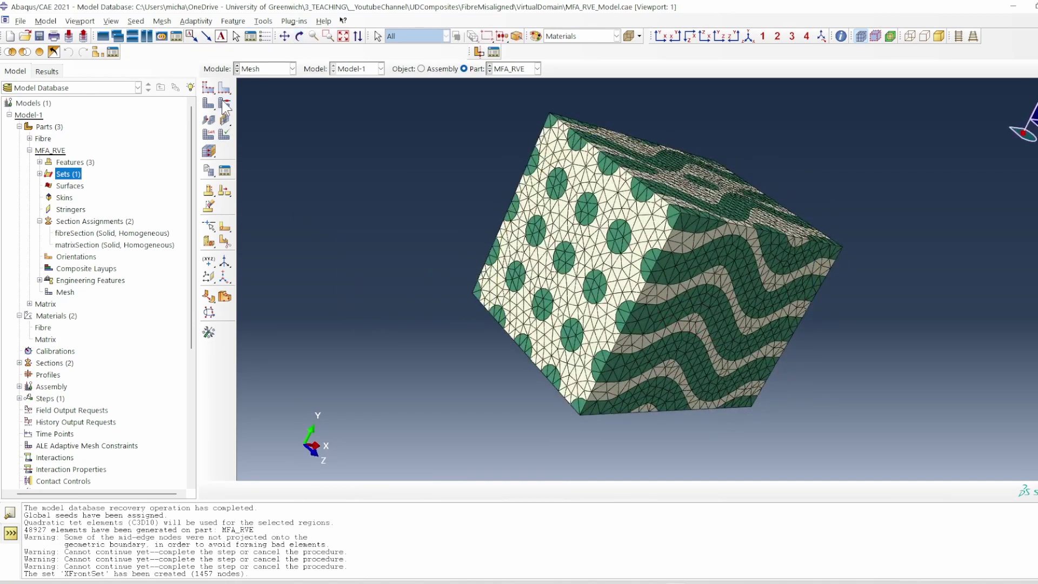
double_click(74, 179)
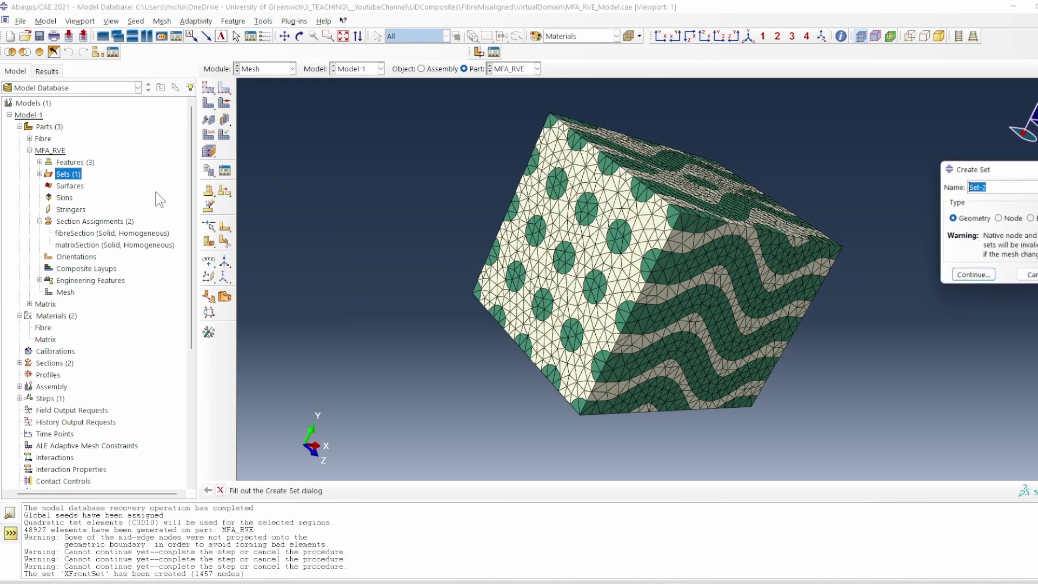
text(XBack)
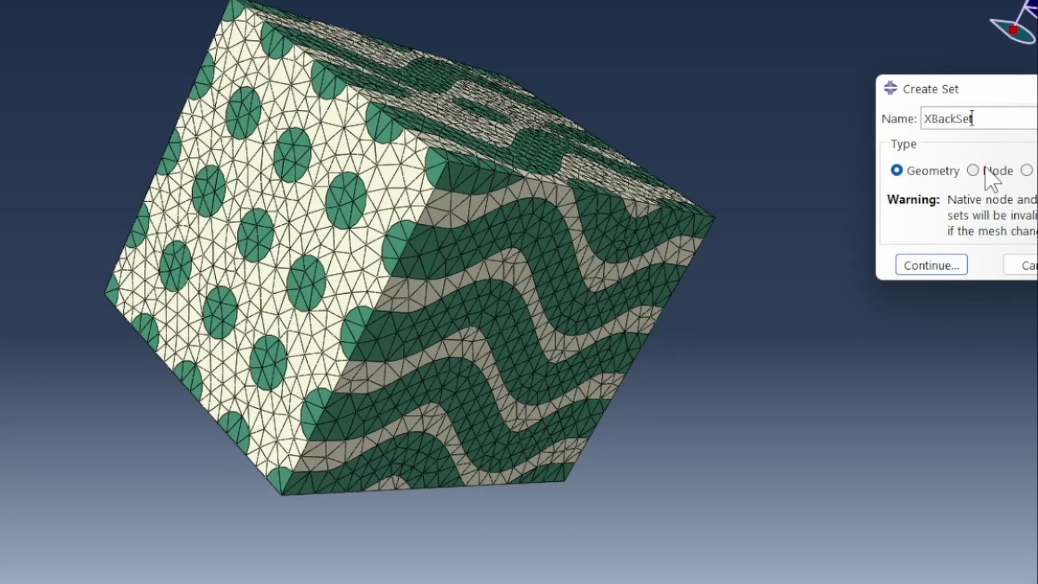
click(973, 170)
click(926, 284)
click(519, 110)
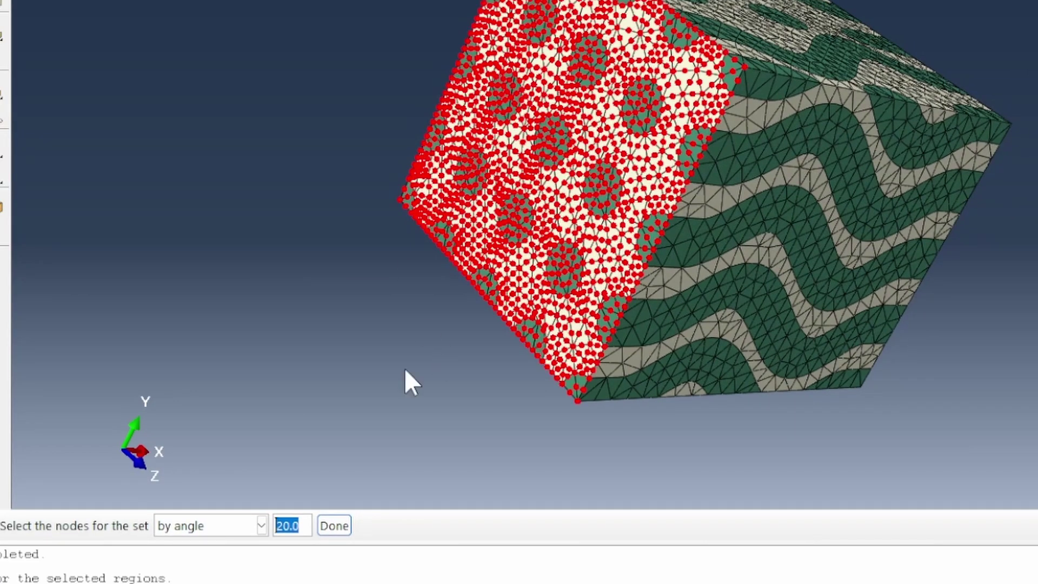
click(335, 525)
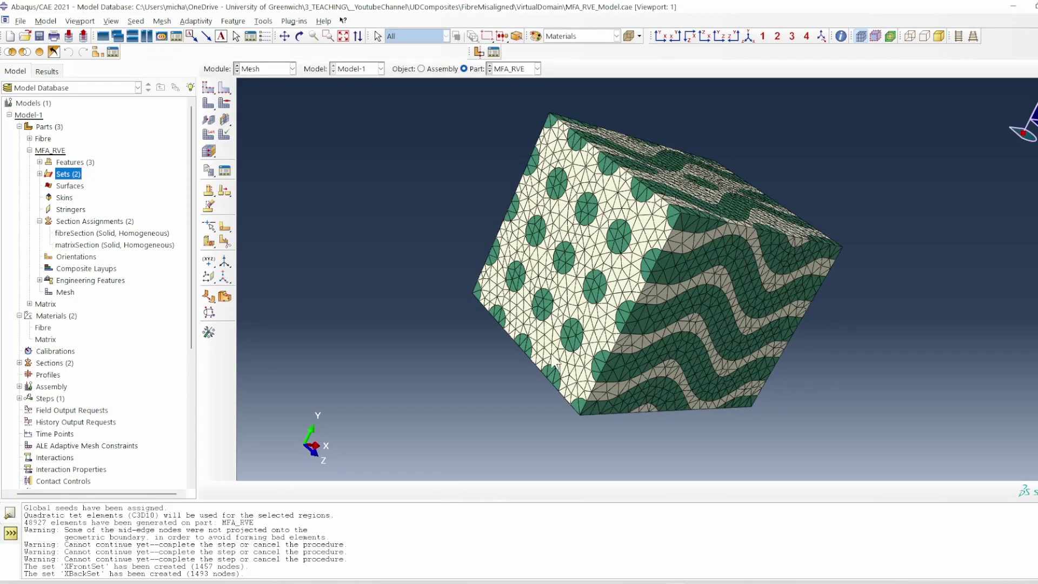
- Query the coordinates of the RVE's lower corner vertex at maximum X and Z and copy them
ctrl+alt+drag(595, 303, 649, 259)
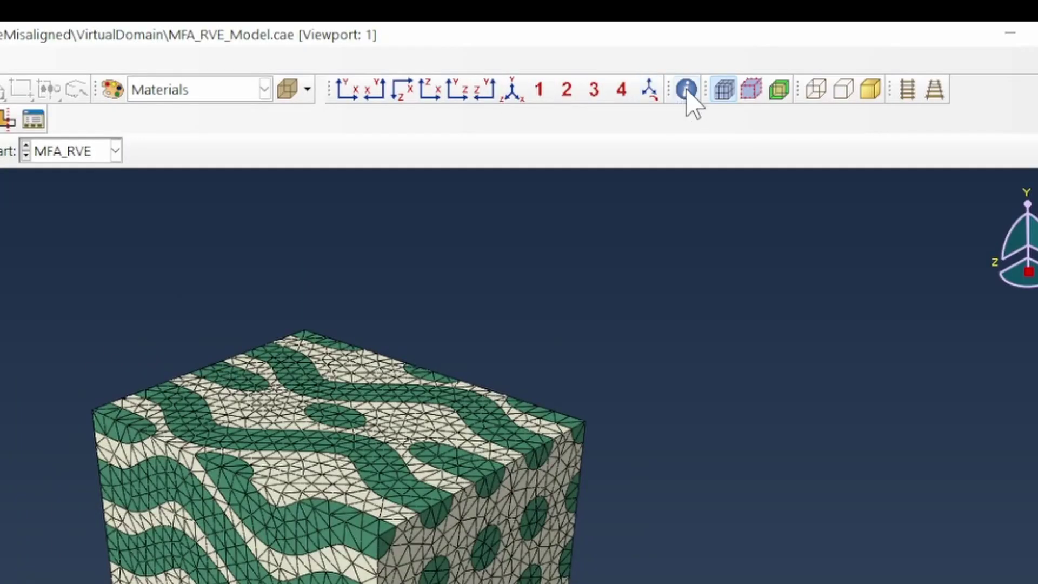
click(687, 89)
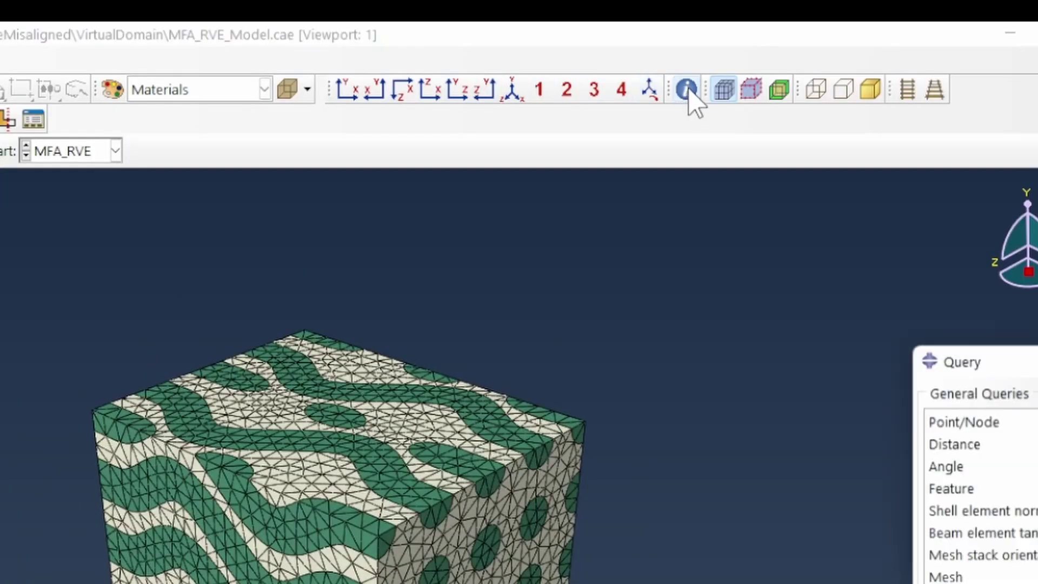
click(962, 116)
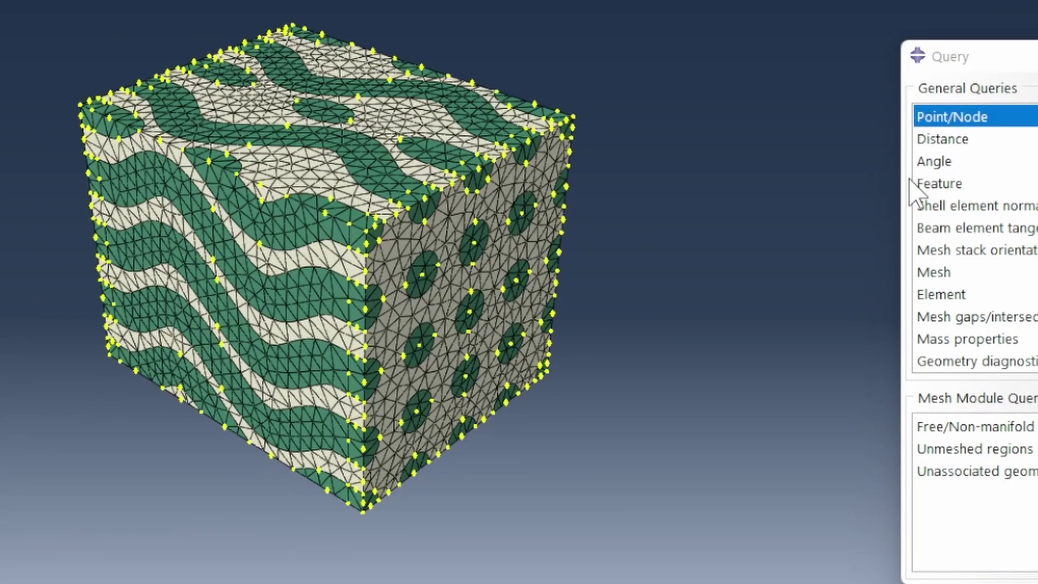
click(364, 512)
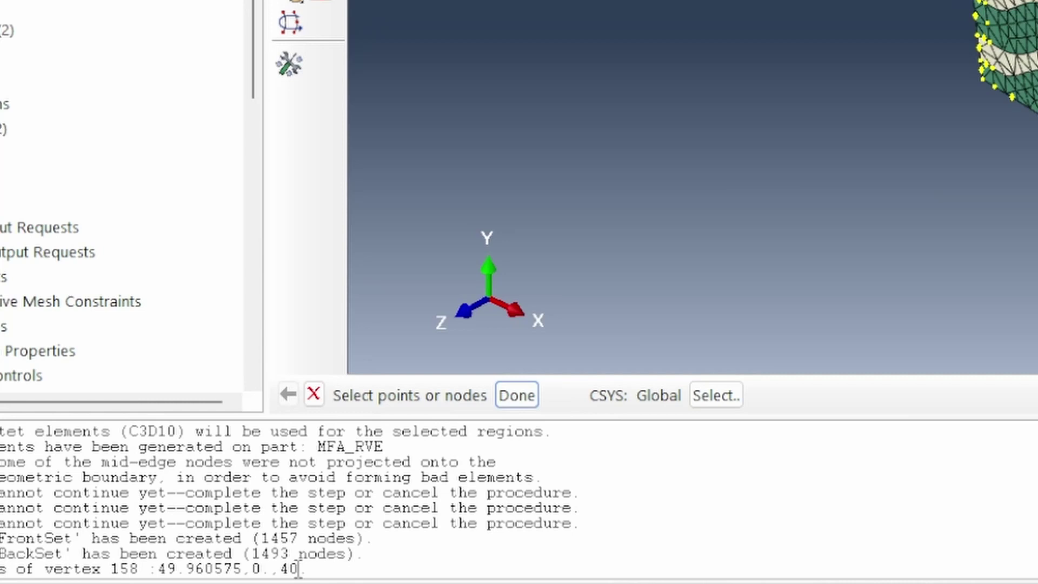
drag(298, 569, 156, 569)
key(ctrl+c)
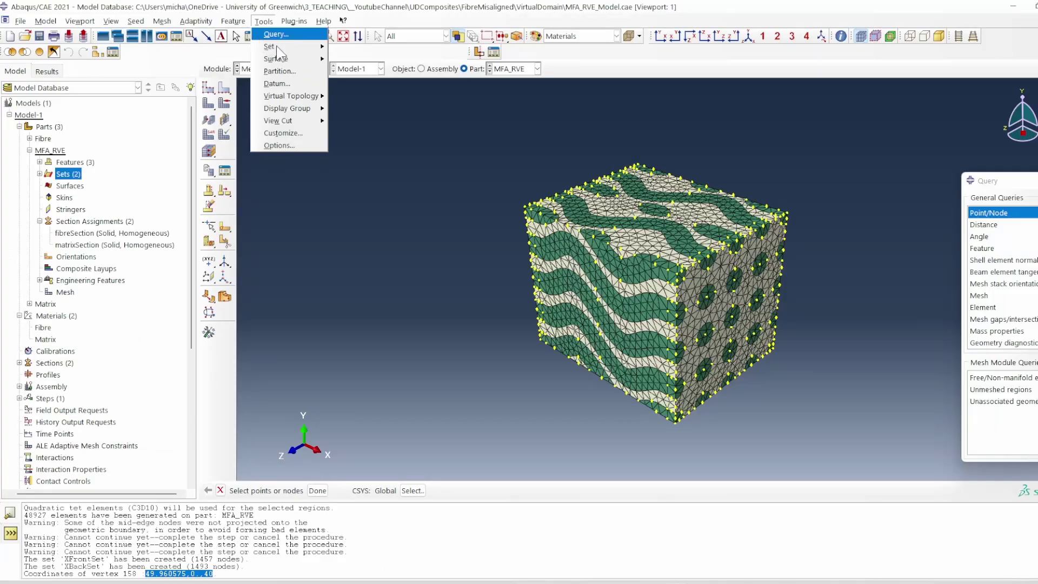
- Create a reference point on the MFA_RVE part at 53.960575,0.,40, just outside the queried corner in the X direction
key(Escape)
click(271, 68)
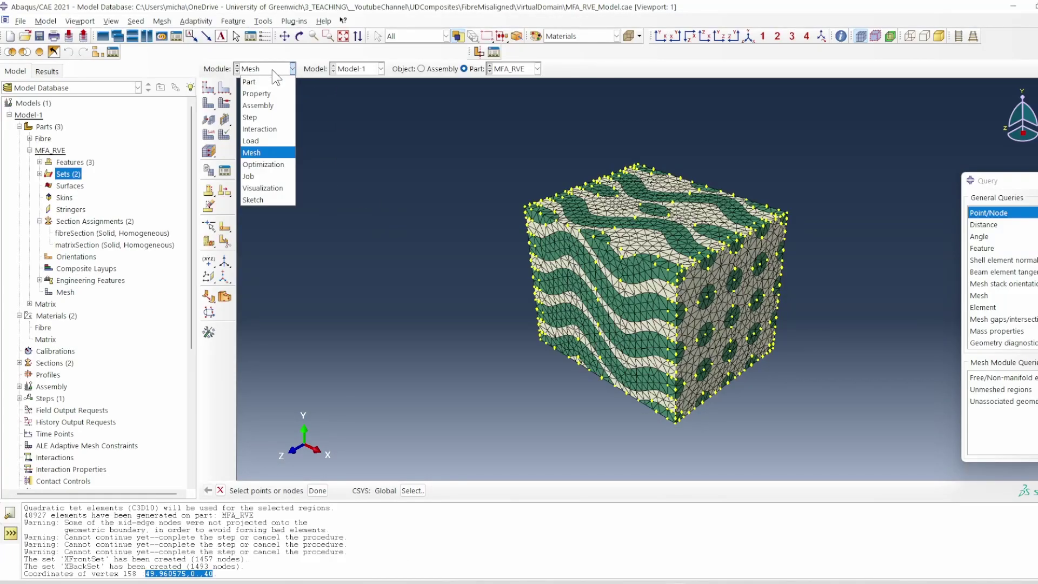
click(265, 82)
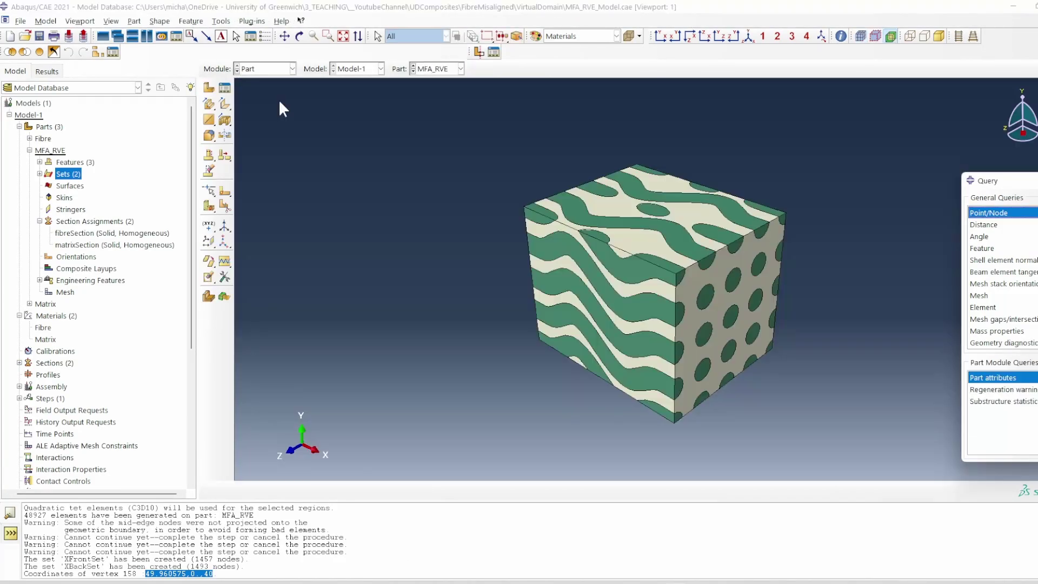
click(231, 23)
click(246, 42)
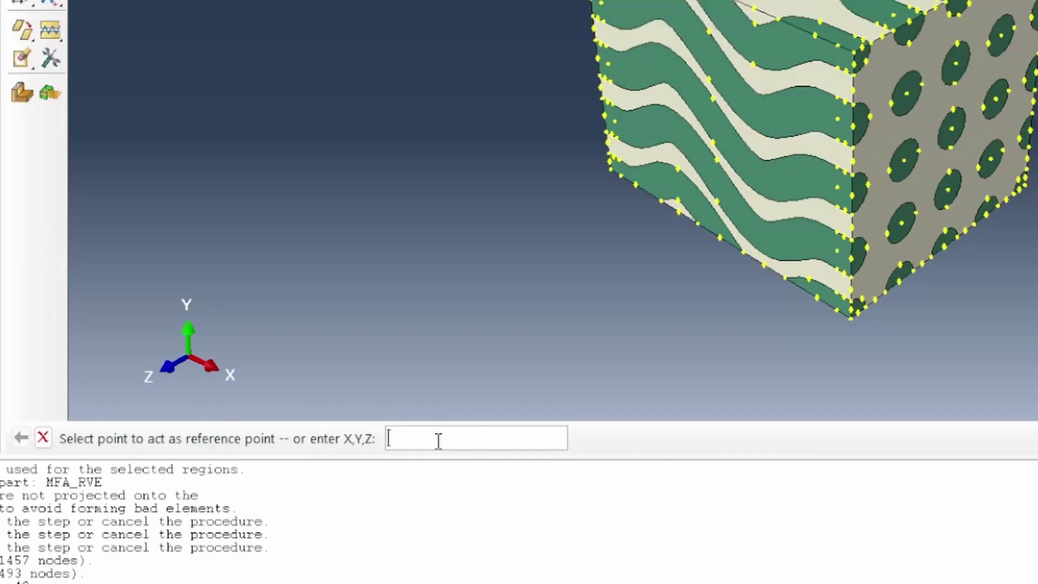
key(ctrl+v)
drag(403, 438, 381, 438)
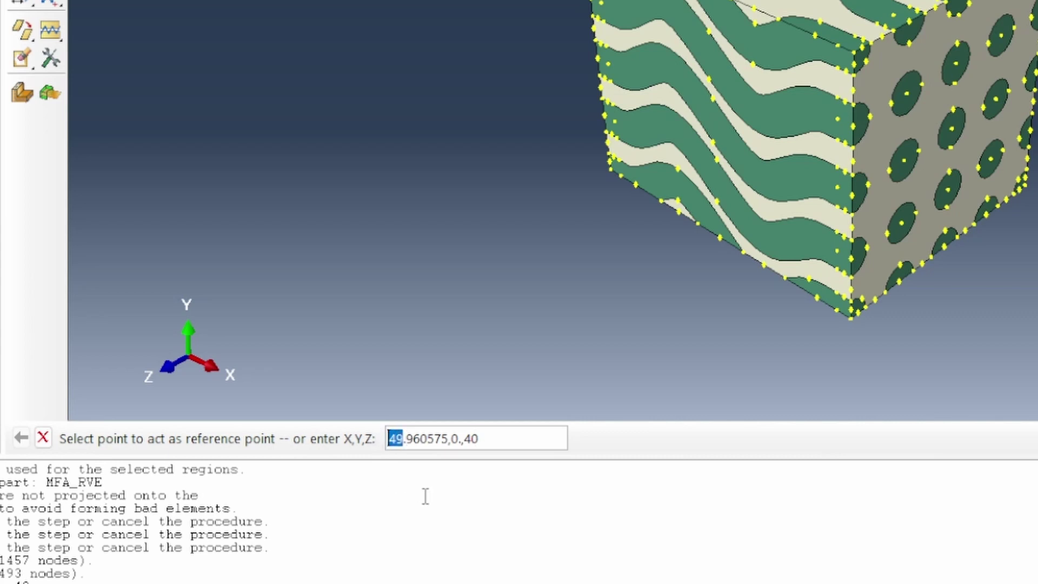
text(53)
key(Return)
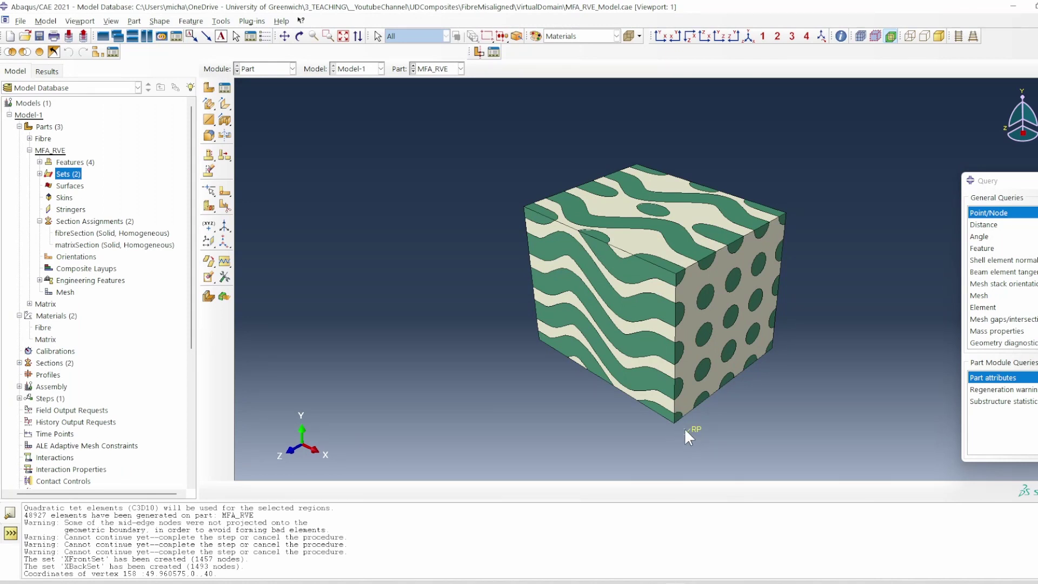
scroll(670, 427, down, 3)
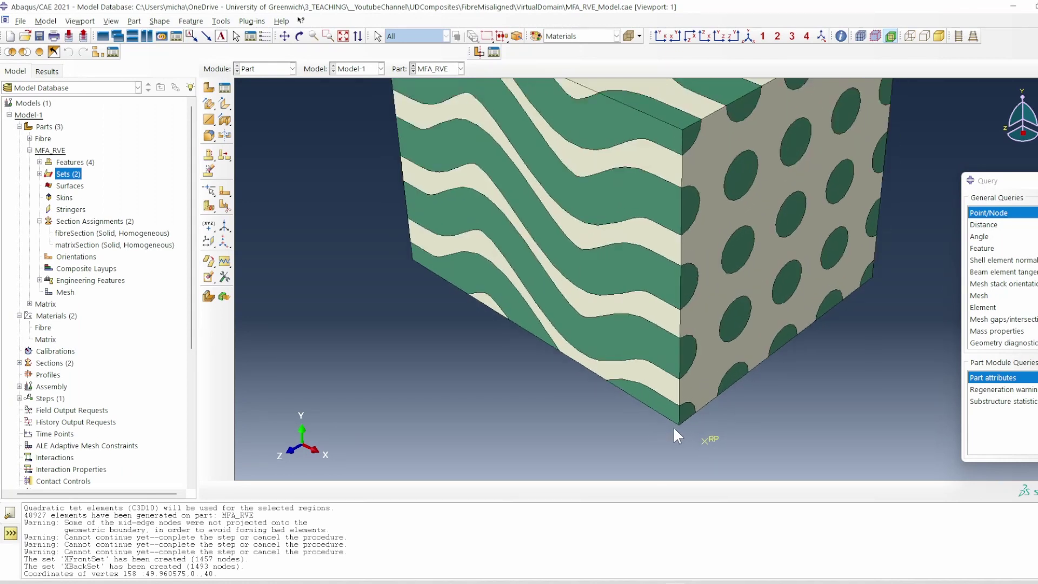
scroll(673, 426, up, 2)
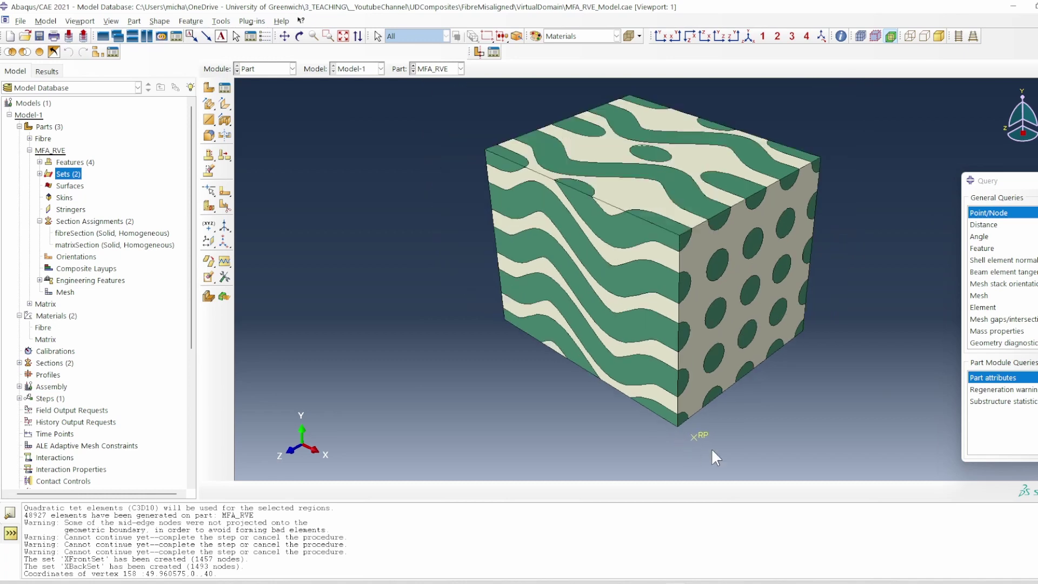
- Create a geometry set named RPSet containing the reference point
double_click(69, 174)
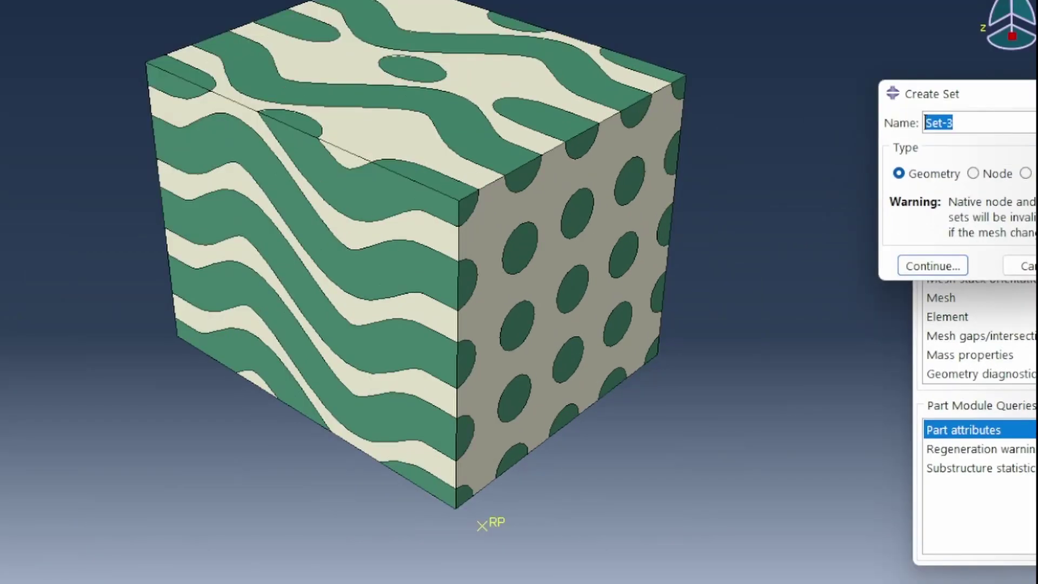
text(RP)
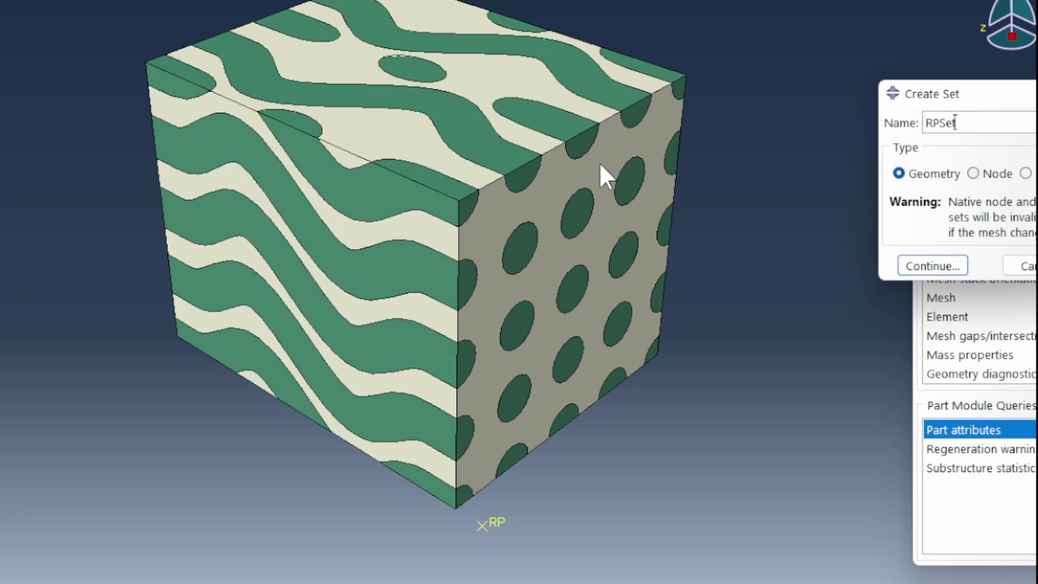
click(933, 264)
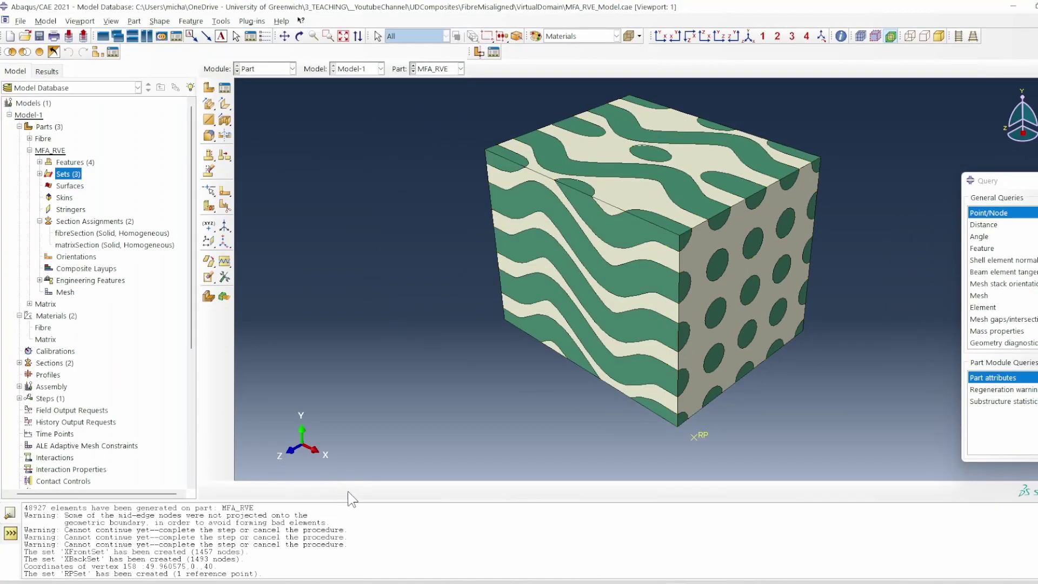
- Create a Static, General analysis step named loadingStep after the Initial step, keeping the default time period and settings
double_click(56, 233)
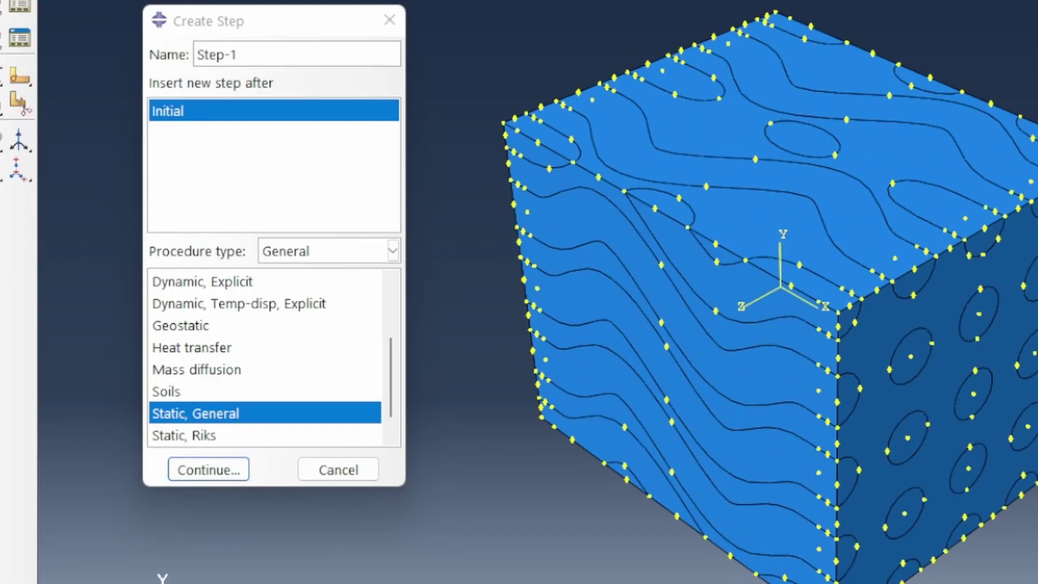
triple_click(222, 55)
text(loadingStep)
click(211, 472)
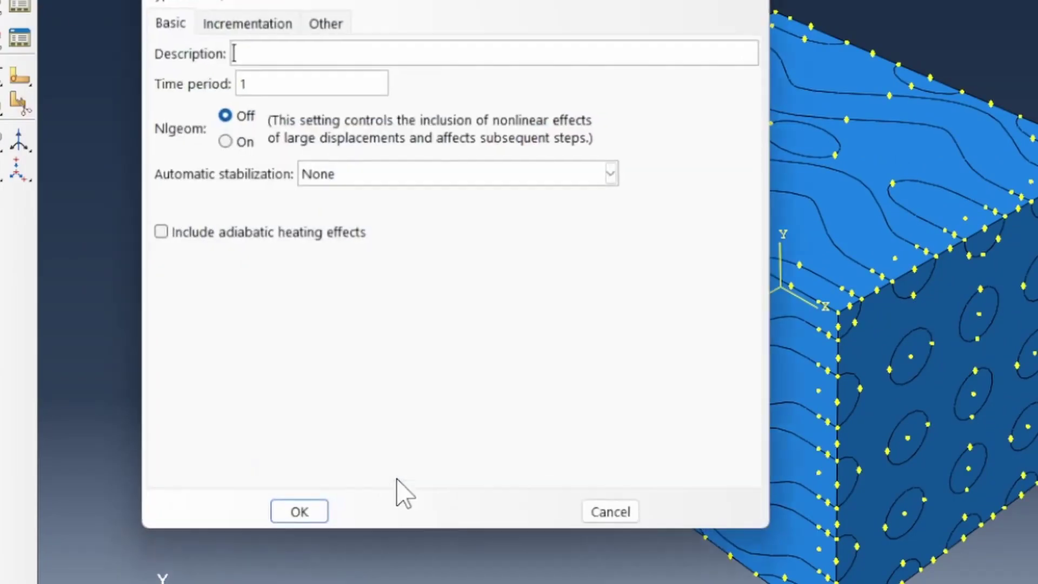
click(300, 515)
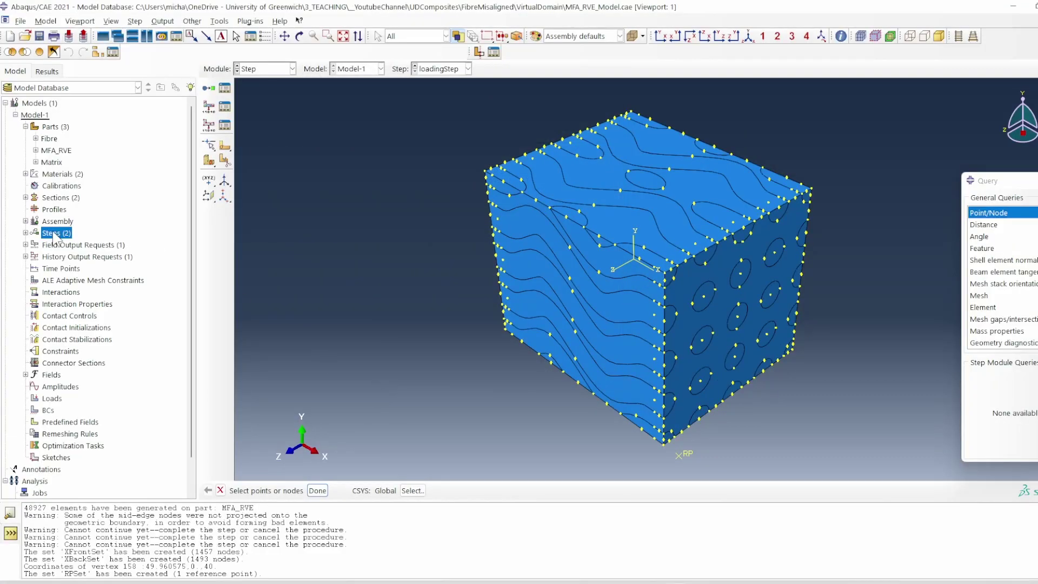
- Create a history output request named RPHO in loadingStep for the set MFA_RVE-1.RPSet, with output variables RF1 and U1
double_click(73, 257)
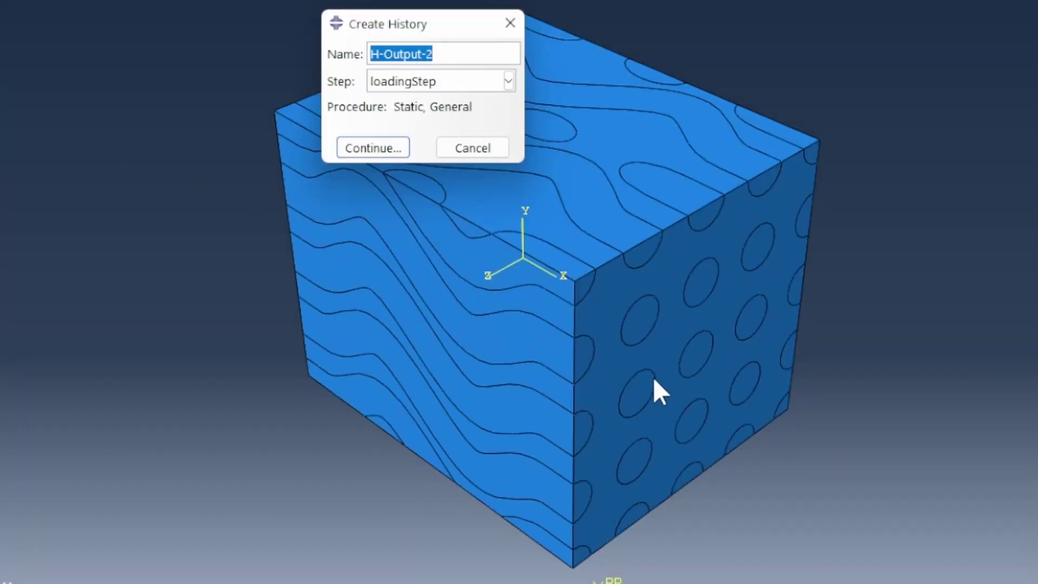
text(RPHO)
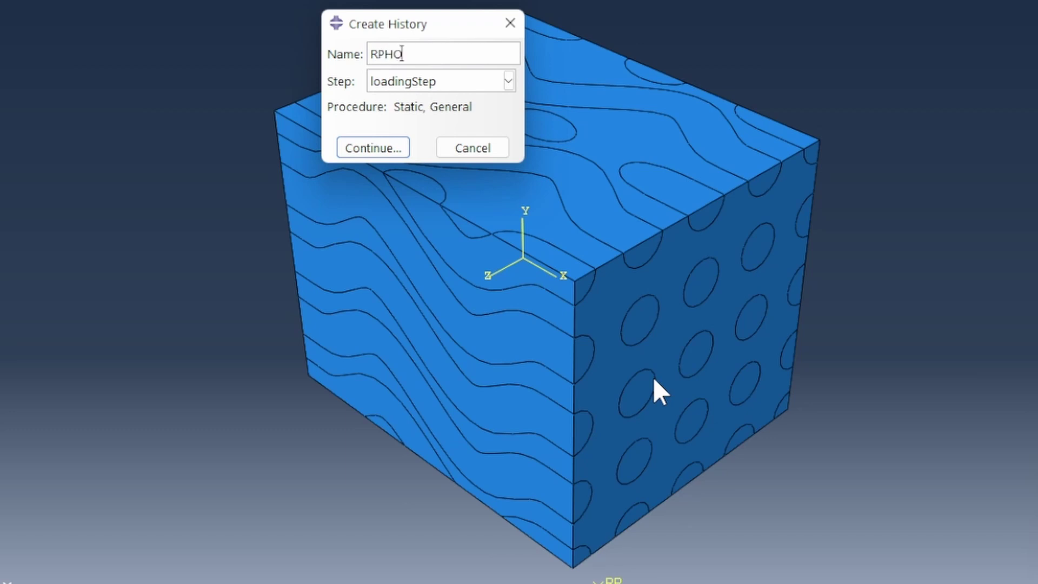
click(373, 148)
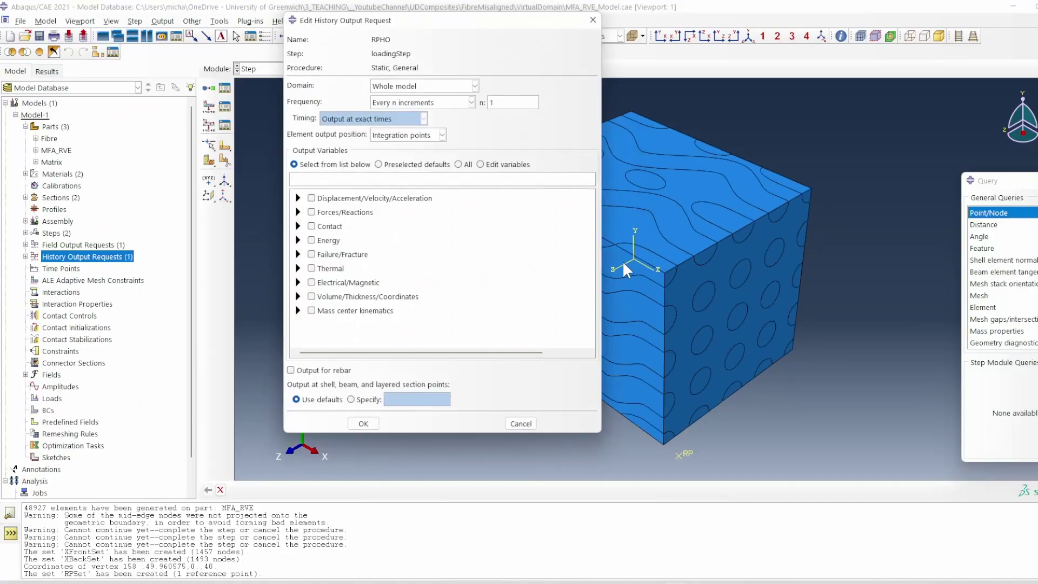
click(427, 86)
click(416, 112)
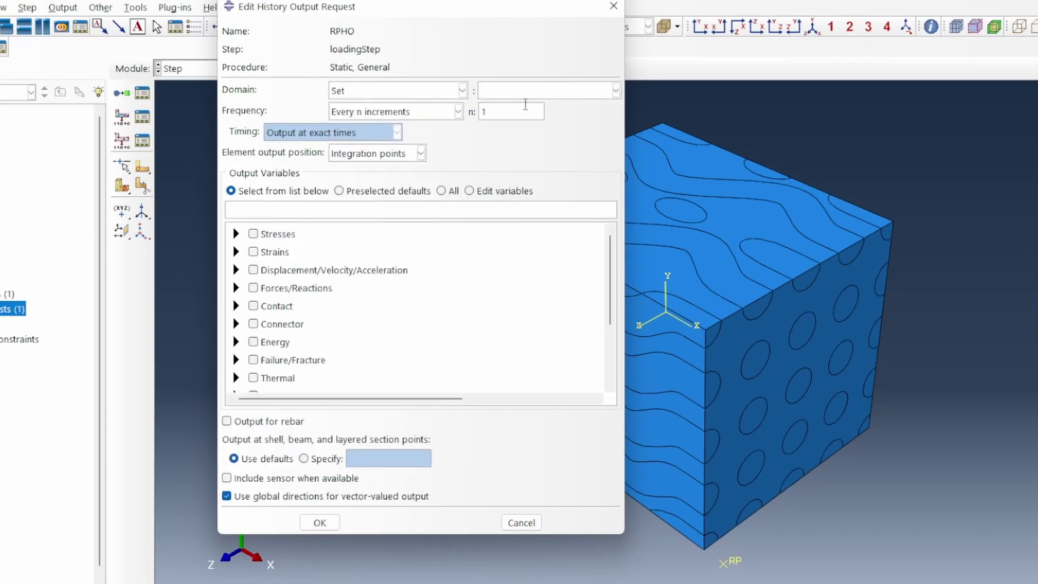
click(536, 102)
click(545, 119)
click(317, 210)
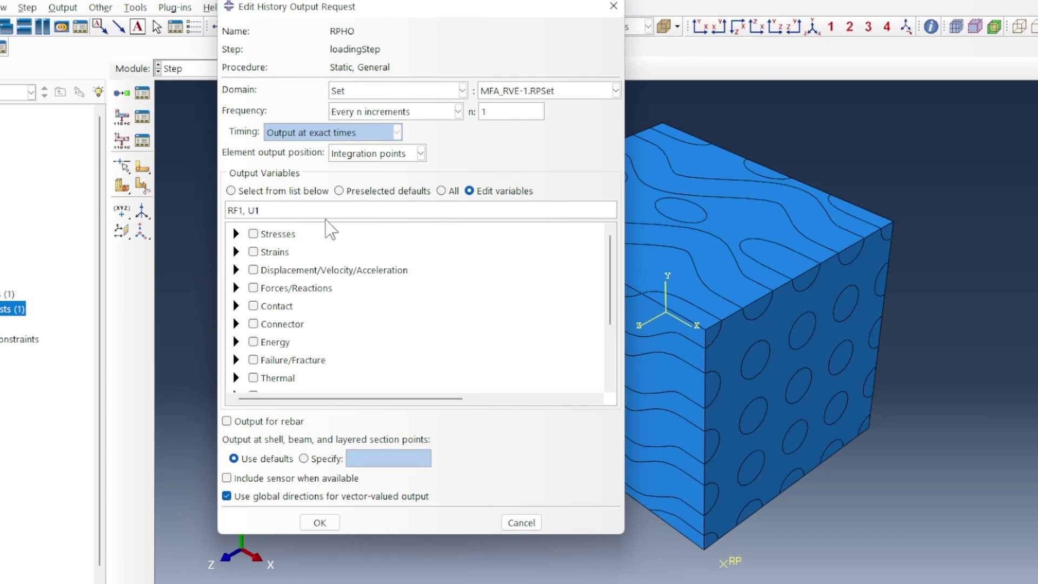
click(323, 522)
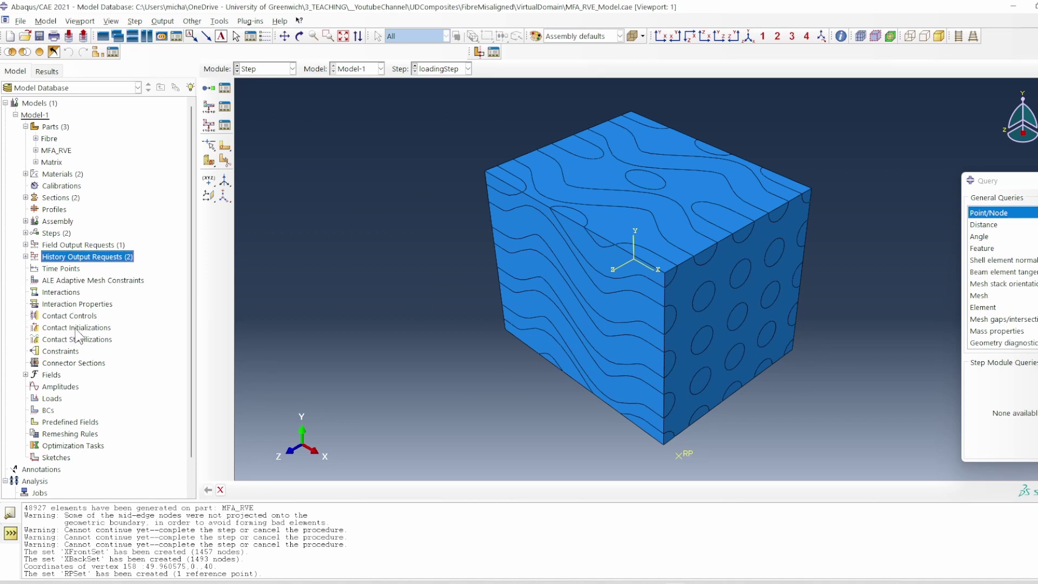
- Create an Equation constraint named constraintEqn and define its first term with coefficient 1, set MFA_RVE-1.XFrontSet and DOF 1
double_click(60, 351)
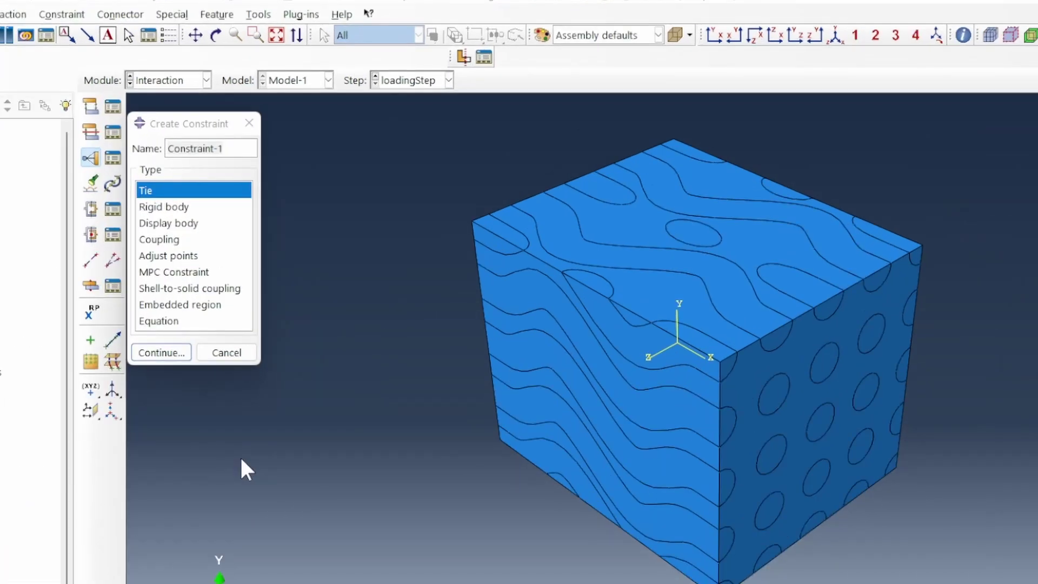
text(constraintEqn)
click(157, 321)
click(172, 354)
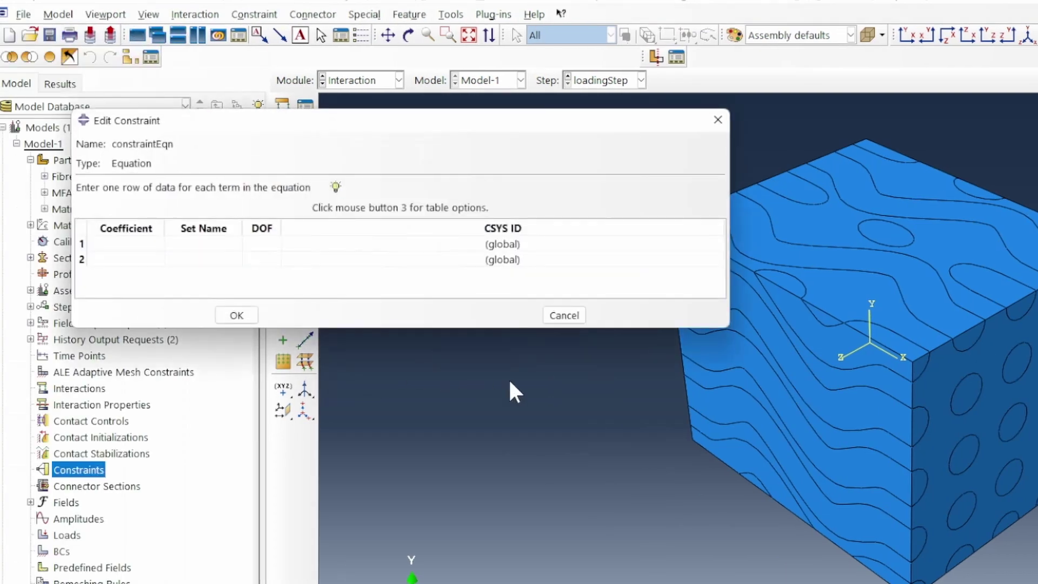
click(128, 242)
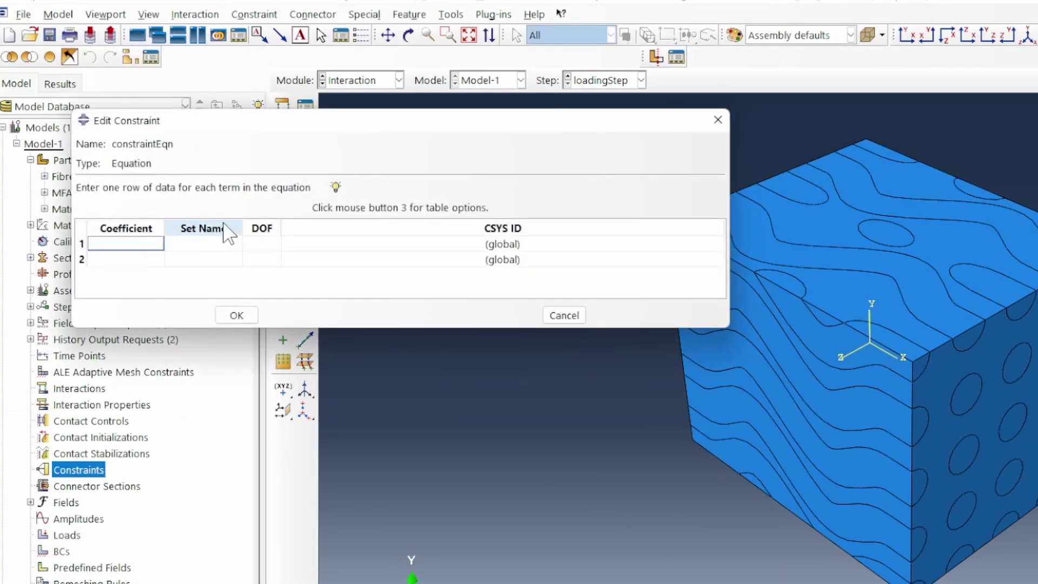
drag(242, 222, 400, 222)
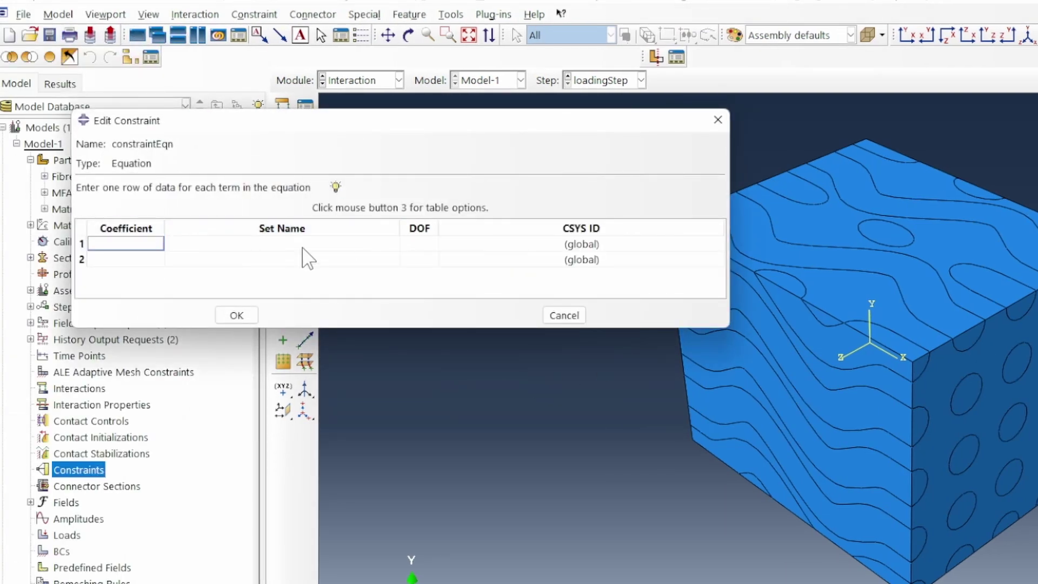
text(1)
click(288, 245)
click(327, 243)
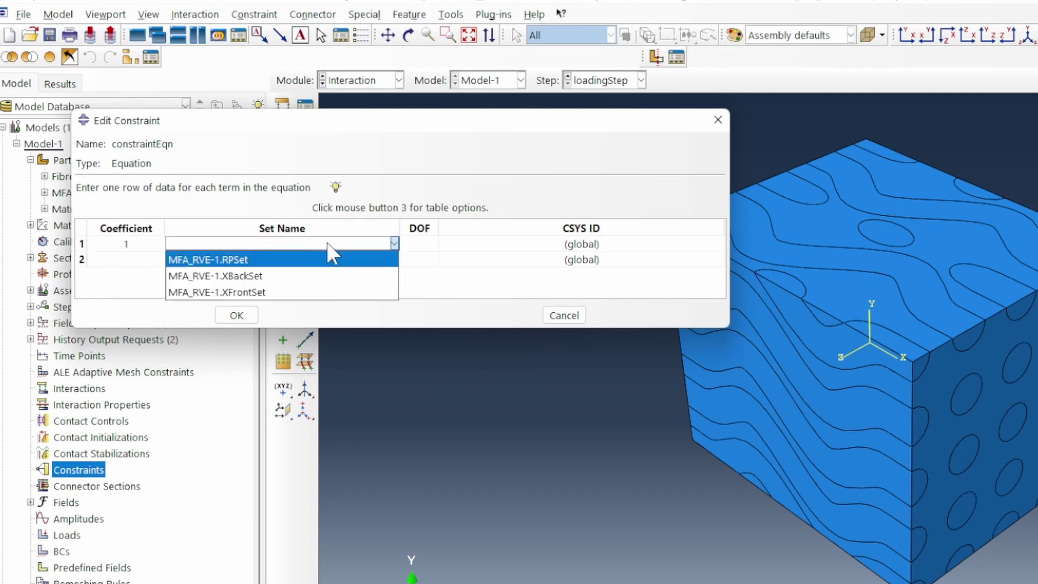
click(297, 293)
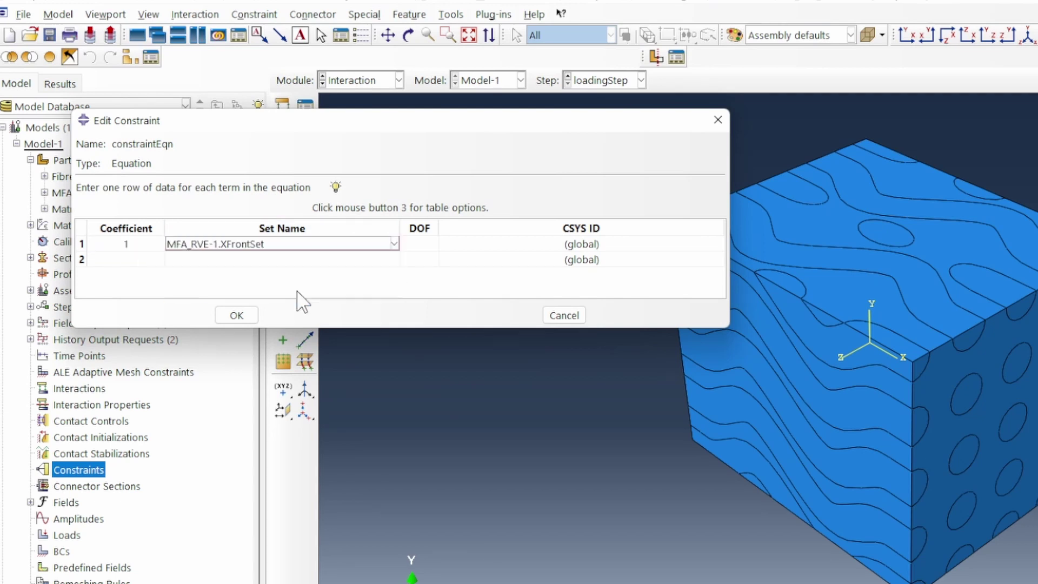
click(421, 242)
text(1)
- Define the equation's second term with coefficient -1, set MFA_RVE-1.RPSet and DOF 1, and complete the constraint
click(417, 260)
text(1)
click(338, 260)
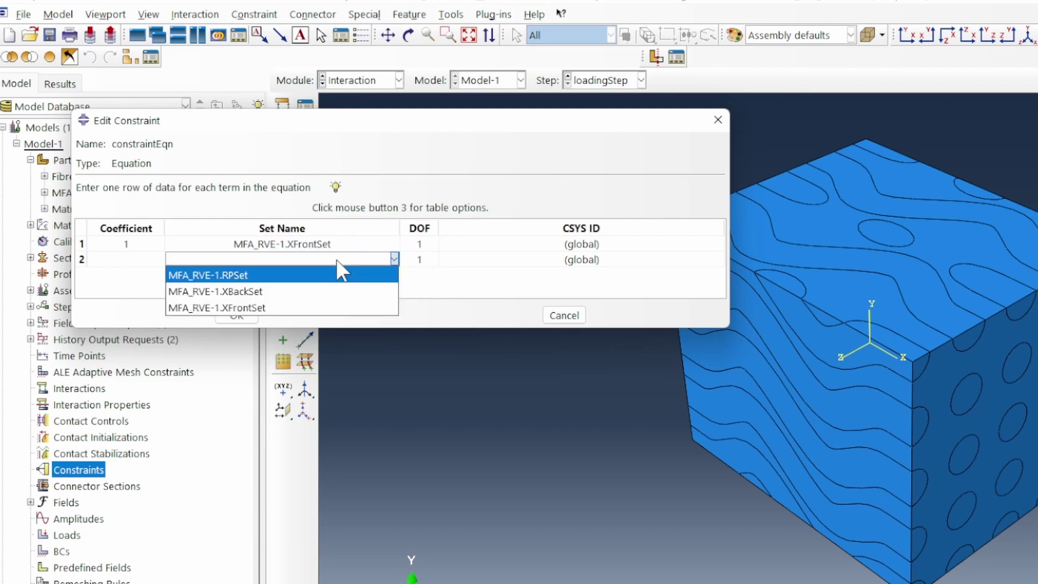
click(267, 276)
click(126, 258)
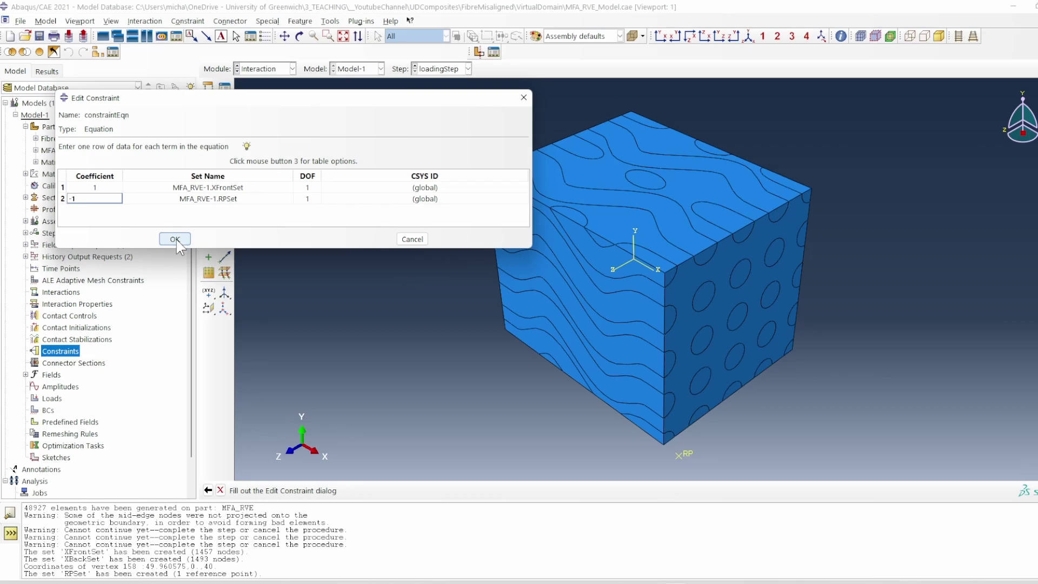
click(236, 315)
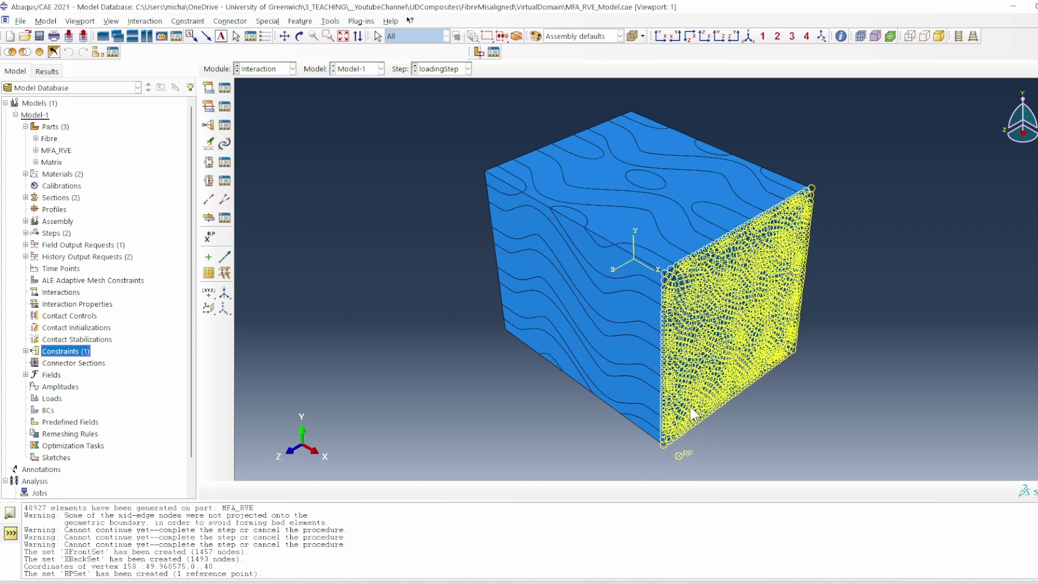
- Create a Displacement/Rotation boundary condition named XCompLoad in loadingStep on the set MFA_RVE-1.RPSet, with U1 set to -5
double_click(48, 410)
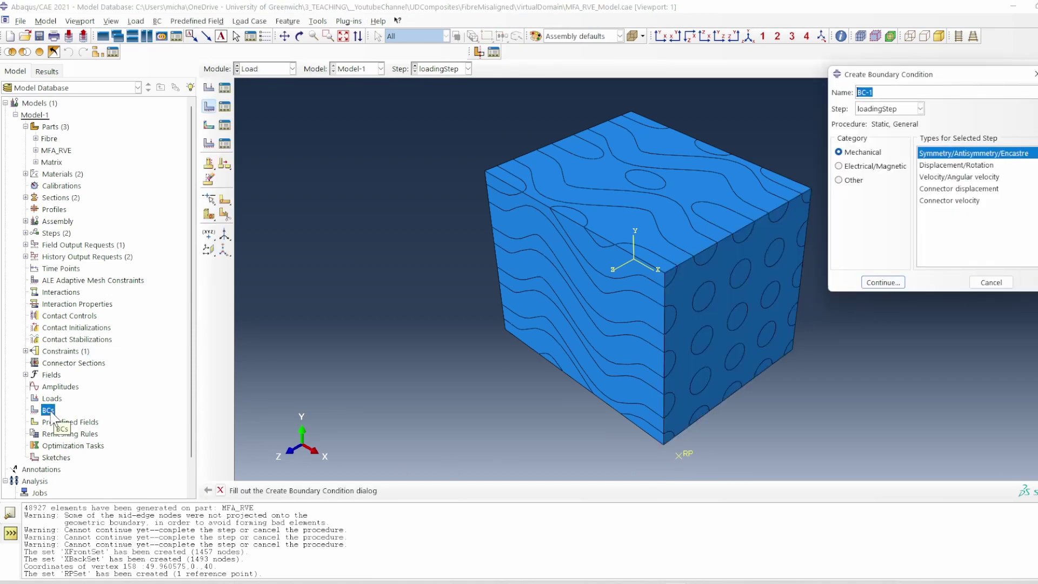
text(XCompLoad)
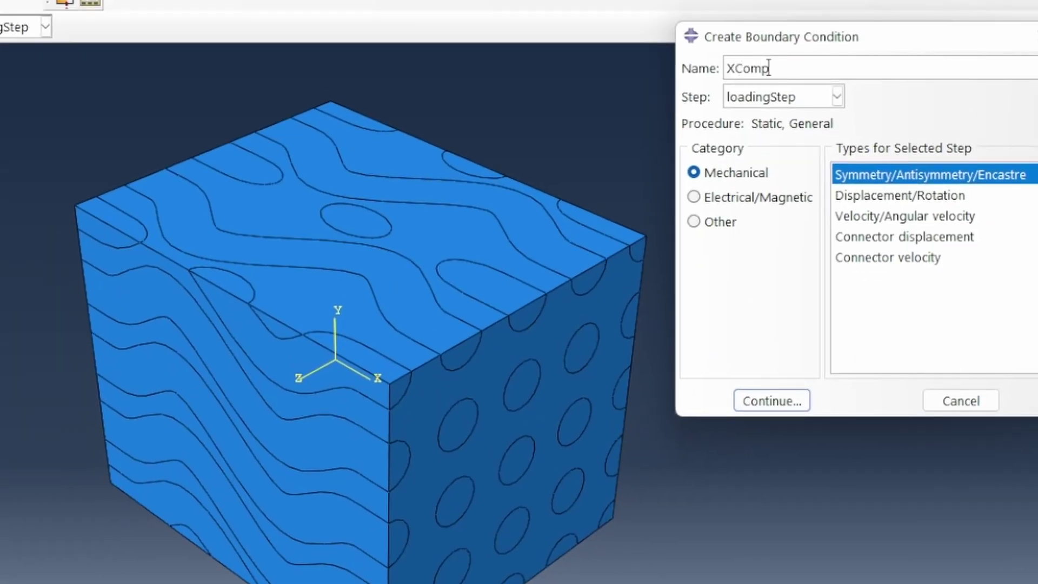
click(926, 196)
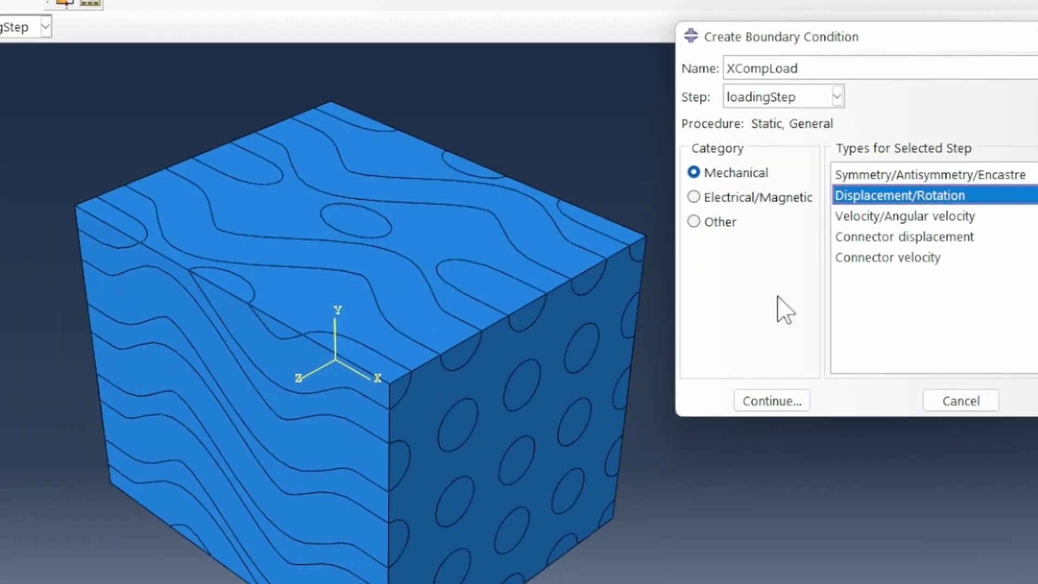
click(768, 403)
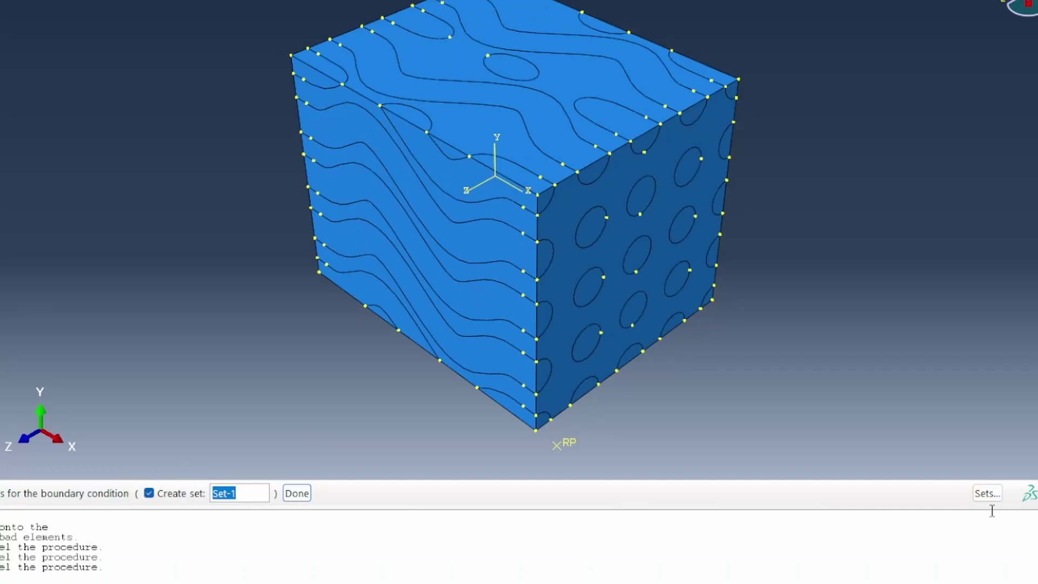
click(986, 493)
click(216, 45)
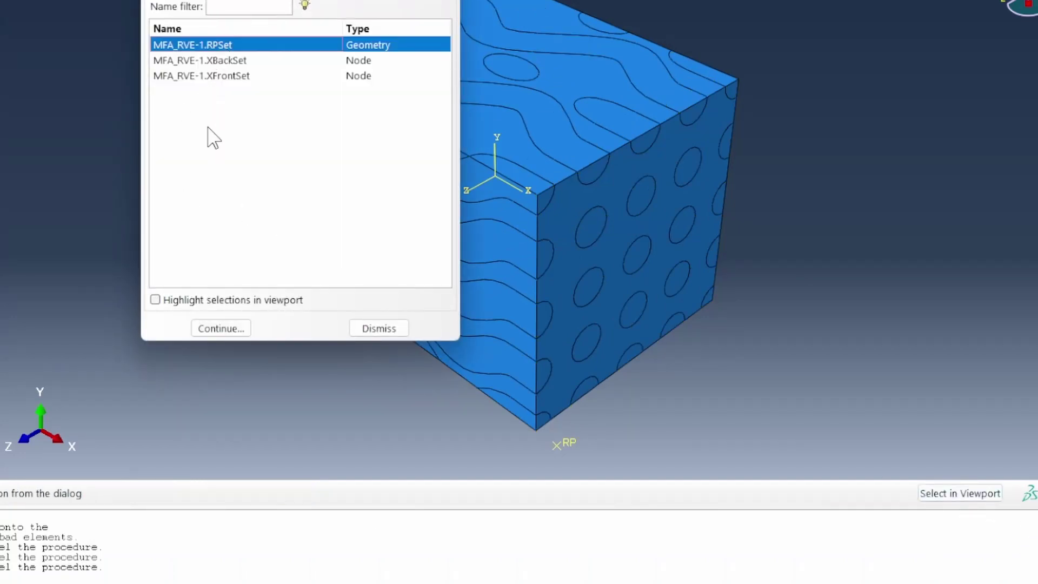
click(221, 328)
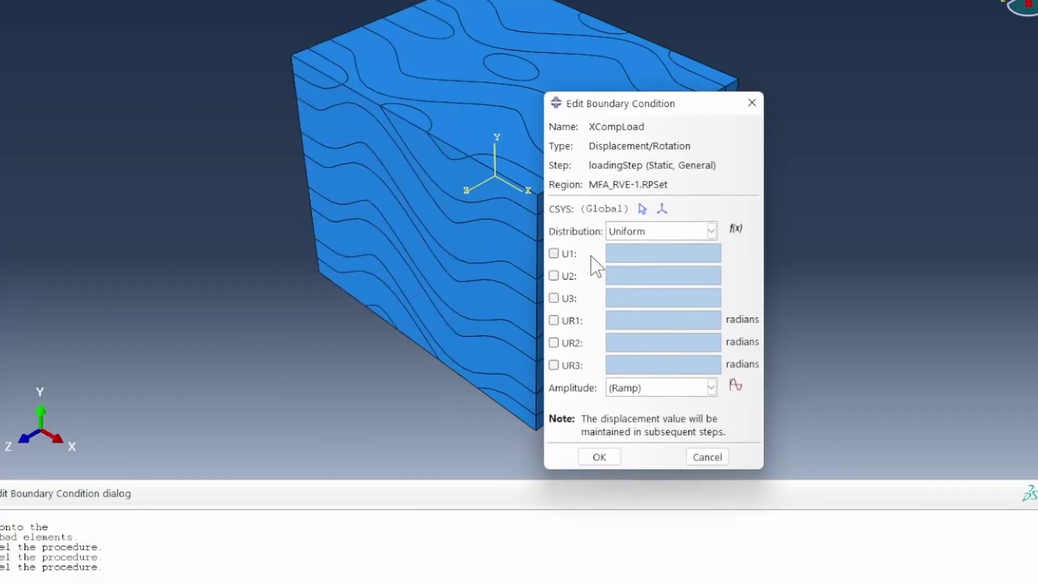
click(553, 253)
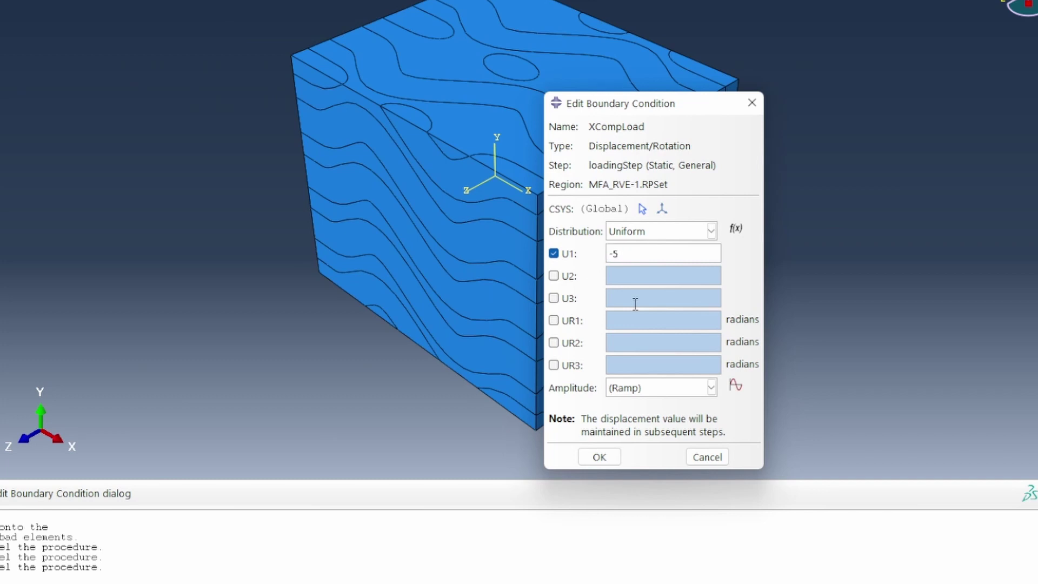
text(-5)
click(595, 457)
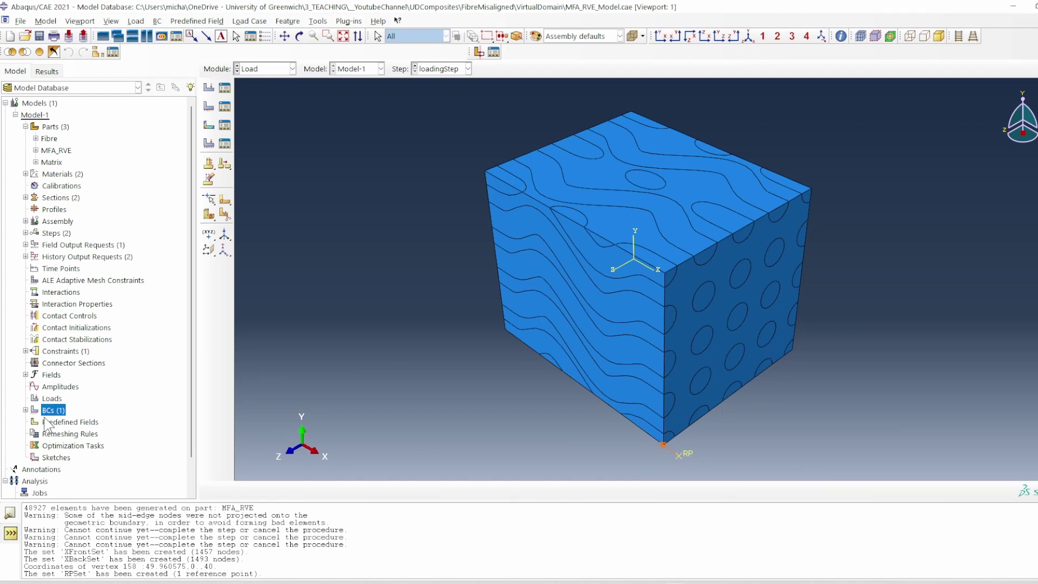
- Create a Displacement/Rotation boundary condition named XBackRoller in the Initial step, fixing U1 on the set MFA_RVE-1.XBackSet
scroll(58, 417, down, 1)
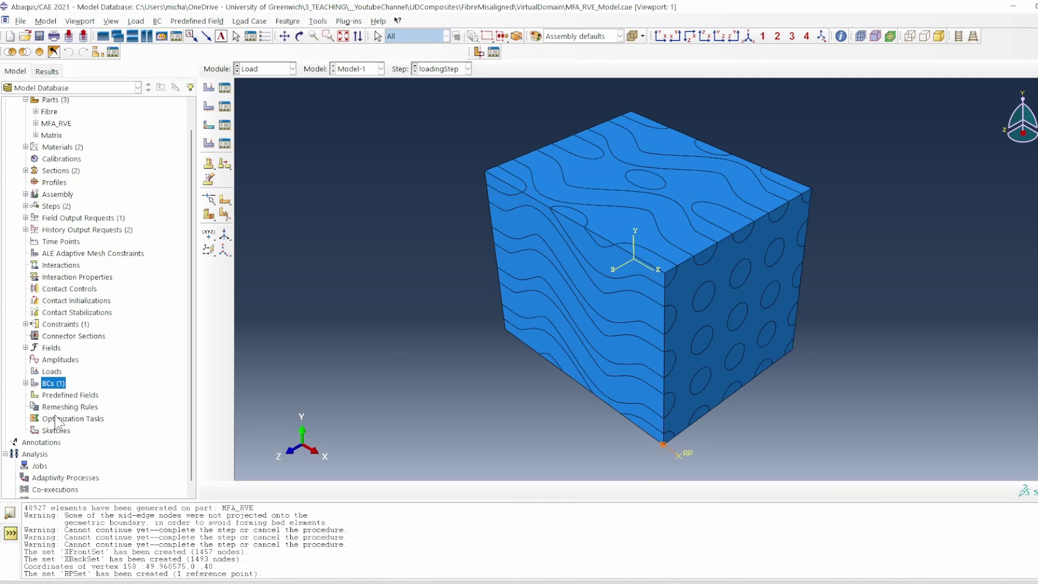
double_click(53, 375)
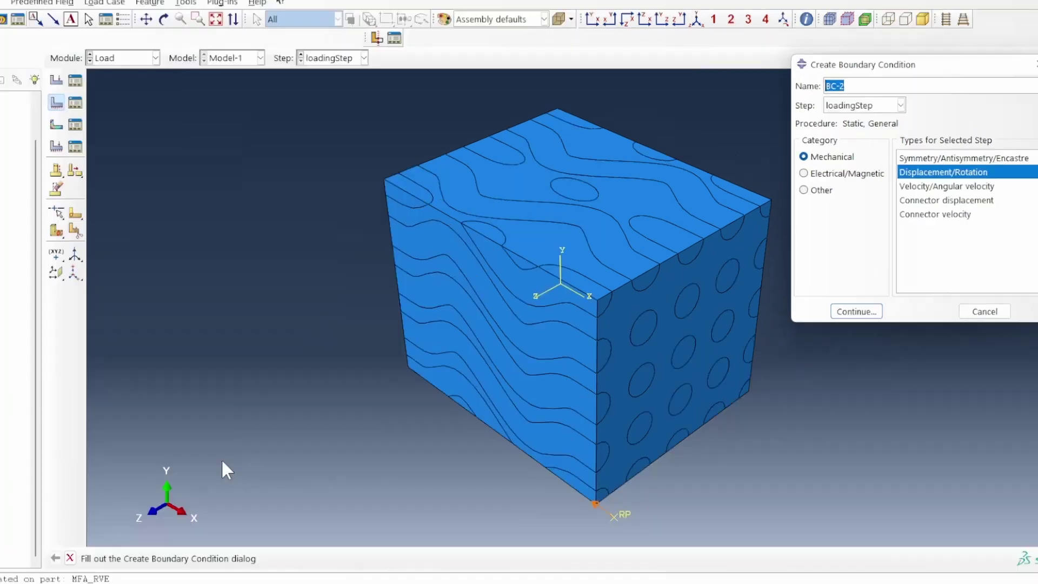
text(X)
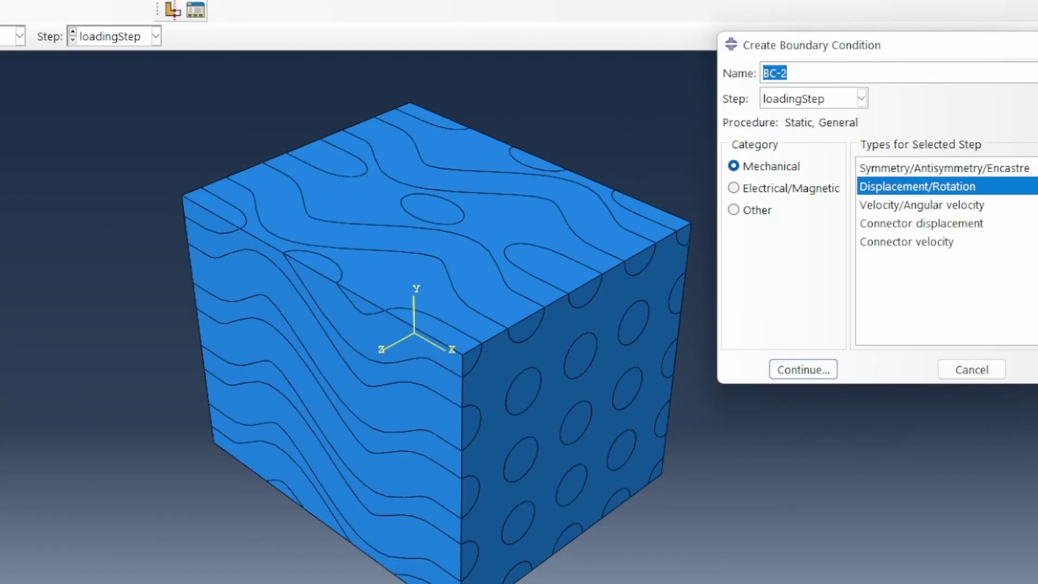
text(BackRoller)
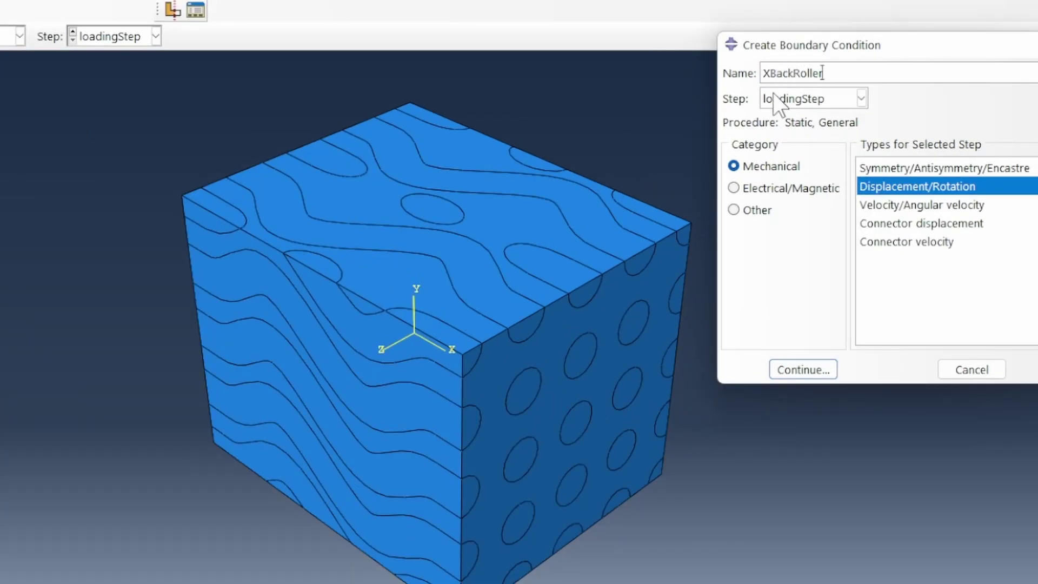
click(794, 100)
click(795, 119)
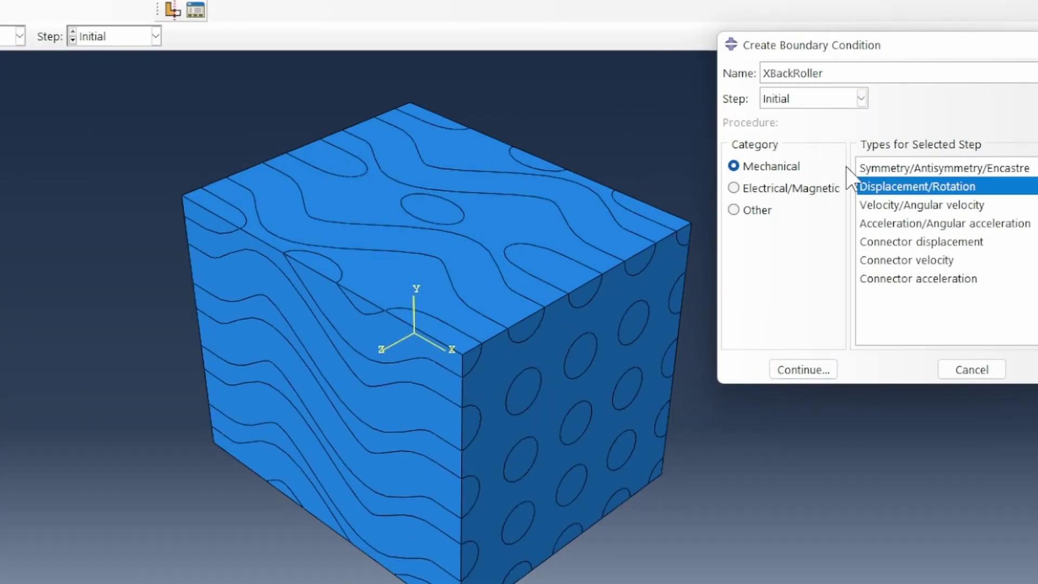
click(796, 371)
click(108, 203)
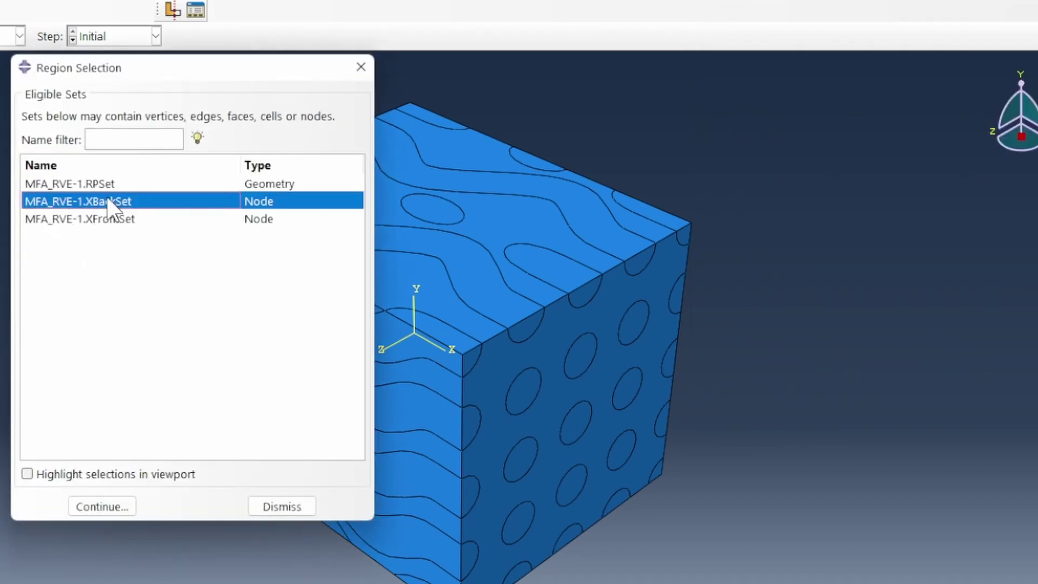
click(111, 507)
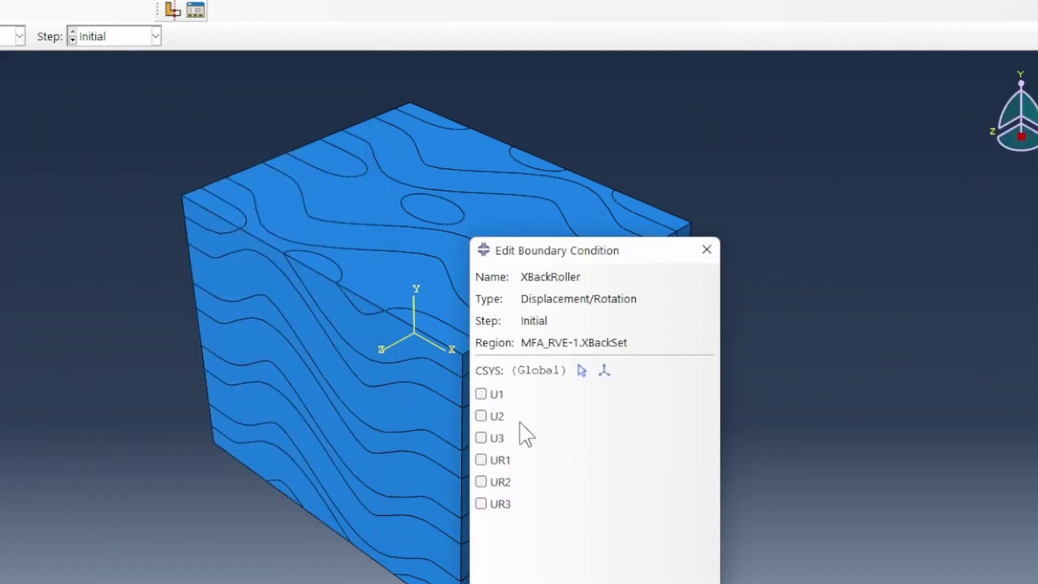
click(481, 395)
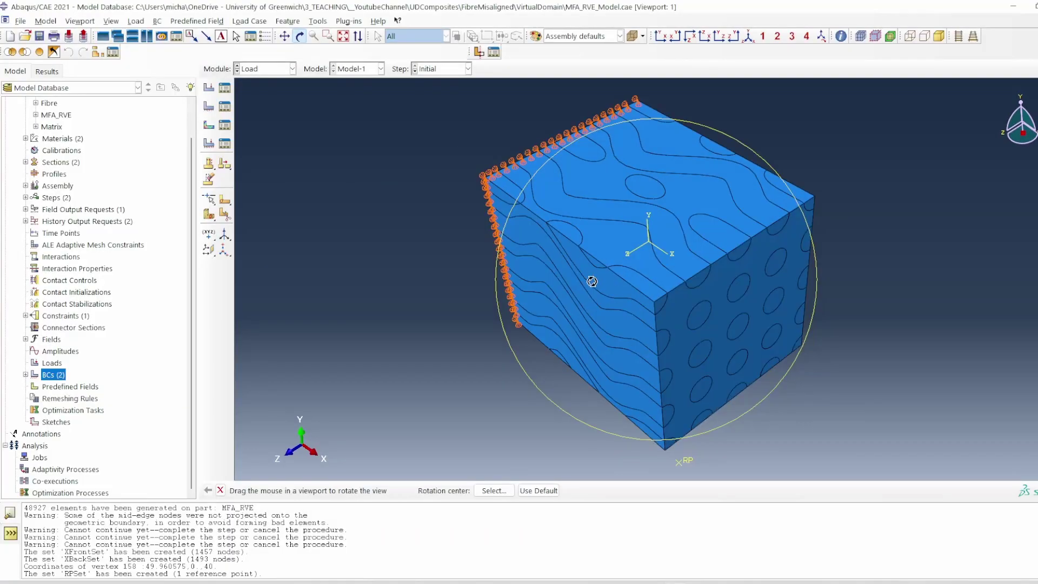
drag(593, 281, 644, 238)
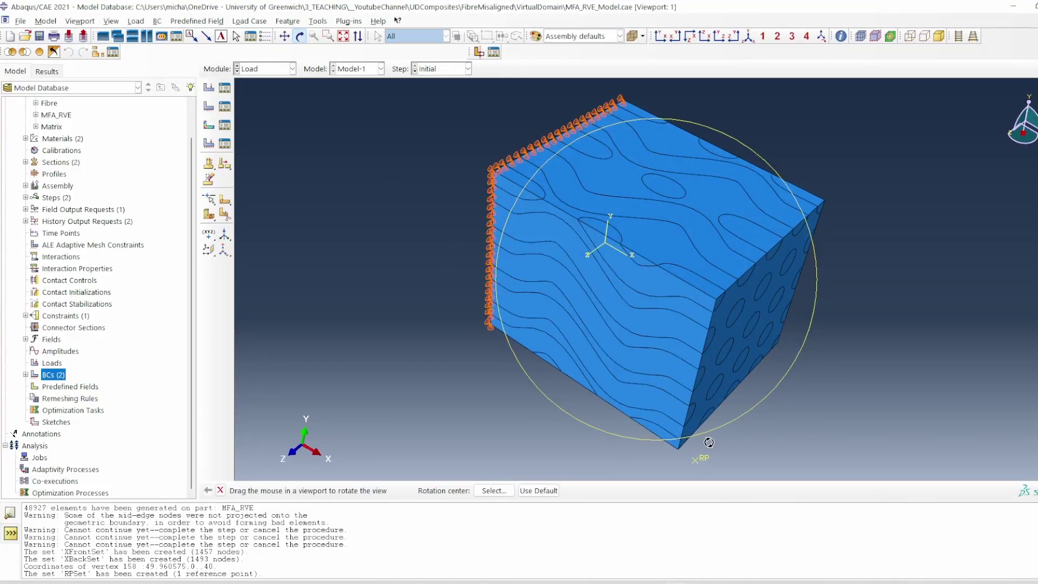
- Colour-code the RVE assembly by material and inspect the misaligned fibres and matrix from several angles
drag(717, 362, 649, 163)
click(582, 37)
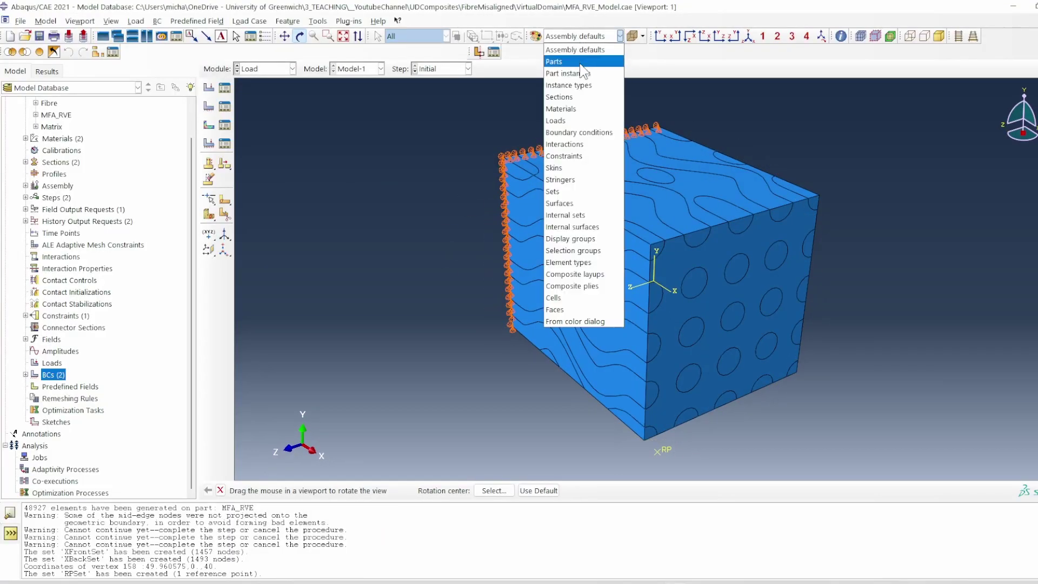
click(561, 109)
drag(649, 302, 702, 312)
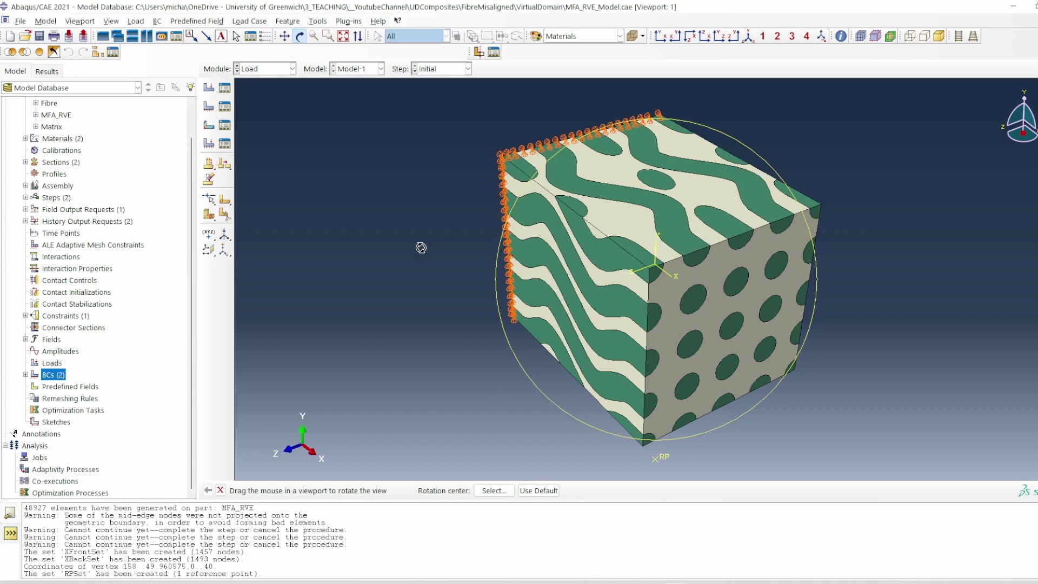
drag(633, 298, 674, 339)
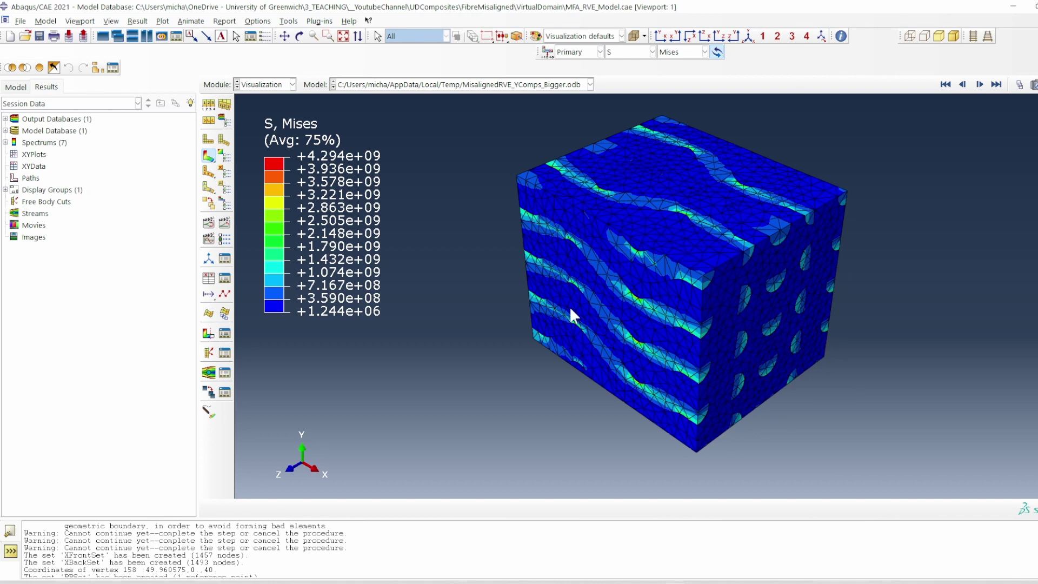
- Animate the S12 stress contours of MisalignedRVE_YComps_Bigger.odb over the load history, stop at the final frame and inspect the deformed fibres
click(224, 223)
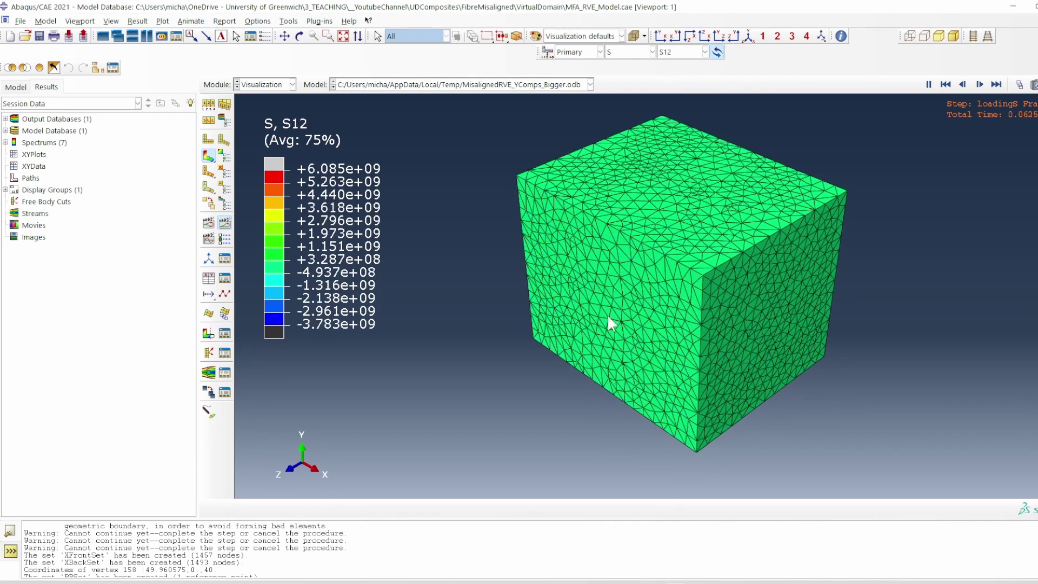
click(996, 84)
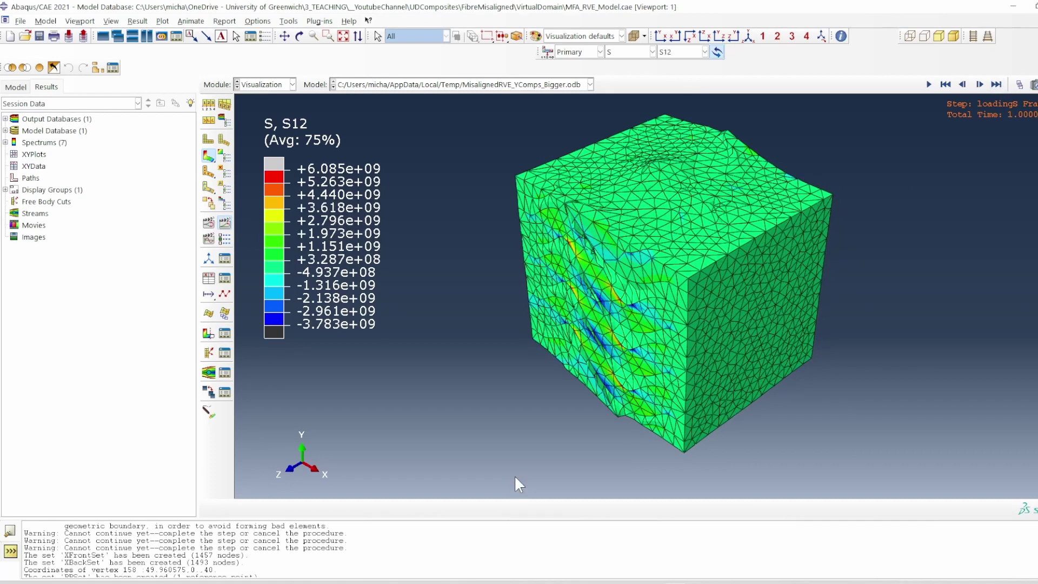
scroll(578, 398, up, 3)
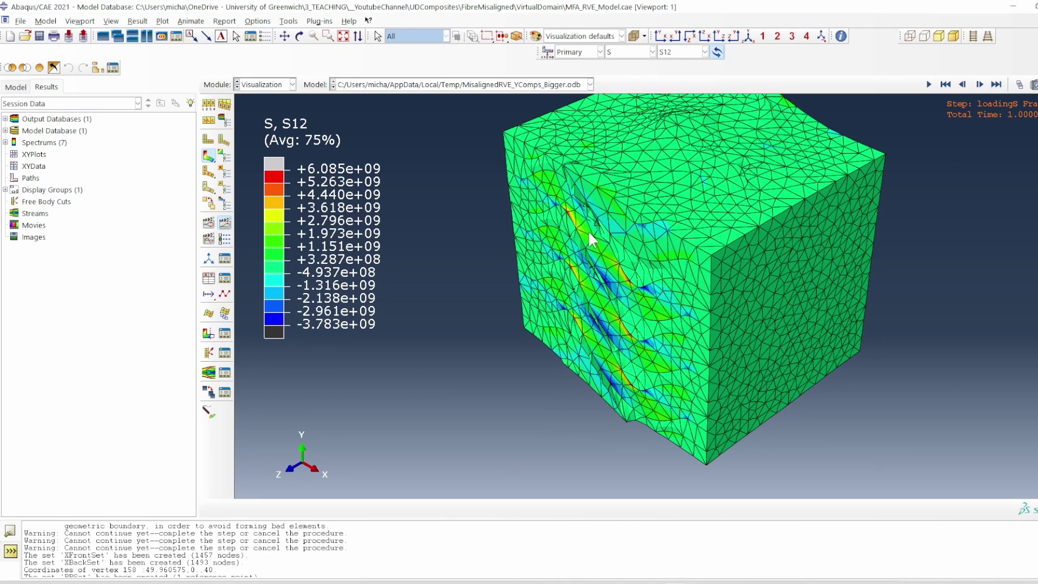
- Show the maximum principal total strain E on the deformed RVE and examine the bands from the opposite side
click(653, 51)
click(616, 63)
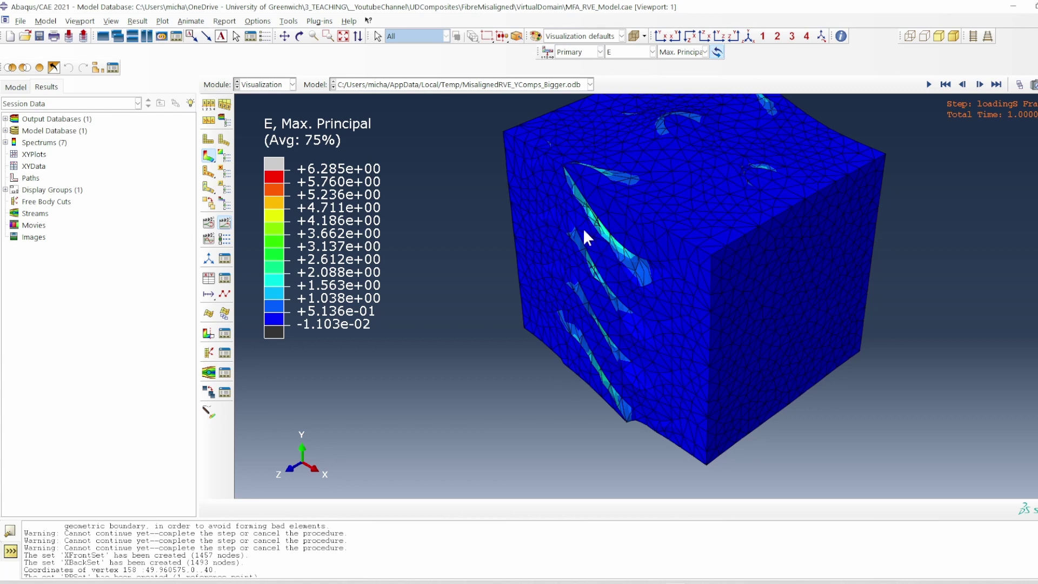
click(299, 36)
drag(853, 303, 642, 331)
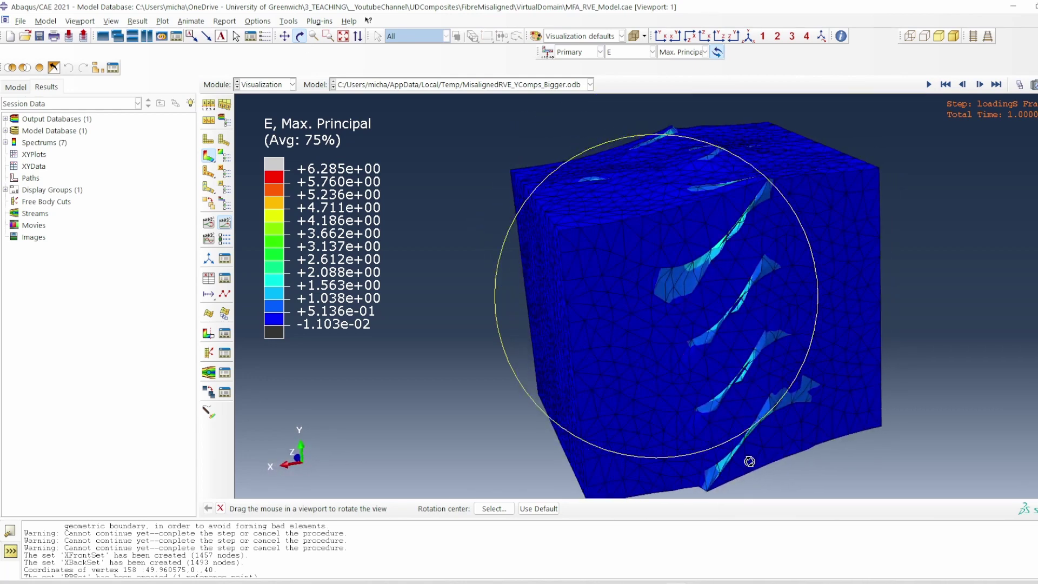
- Show the maximum principal plastic strain PE and examine how it is distributed in the matrix between the fibres
click(624, 53)
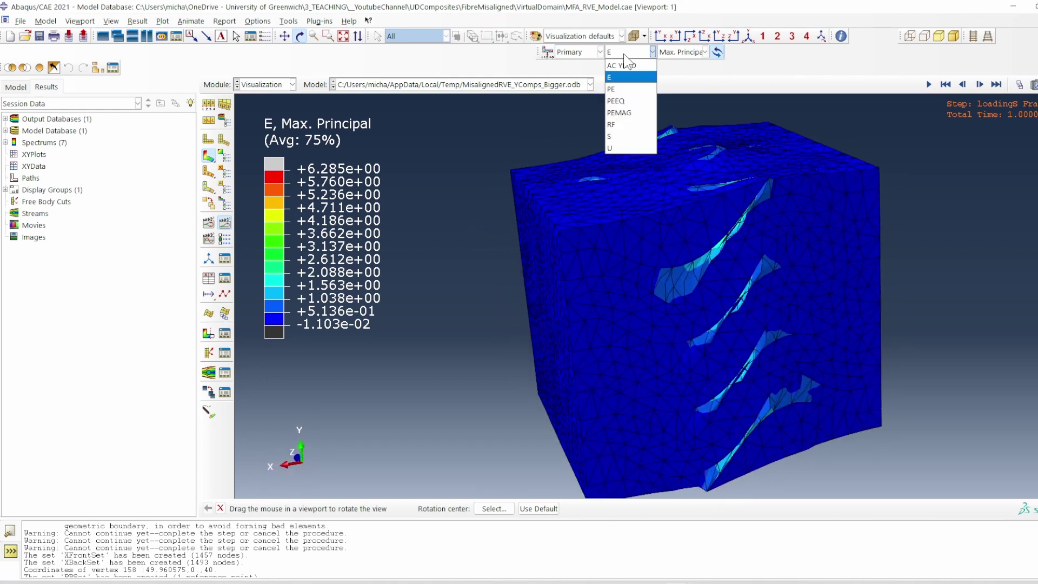
click(627, 89)
drag(617, 346, 666, 336)
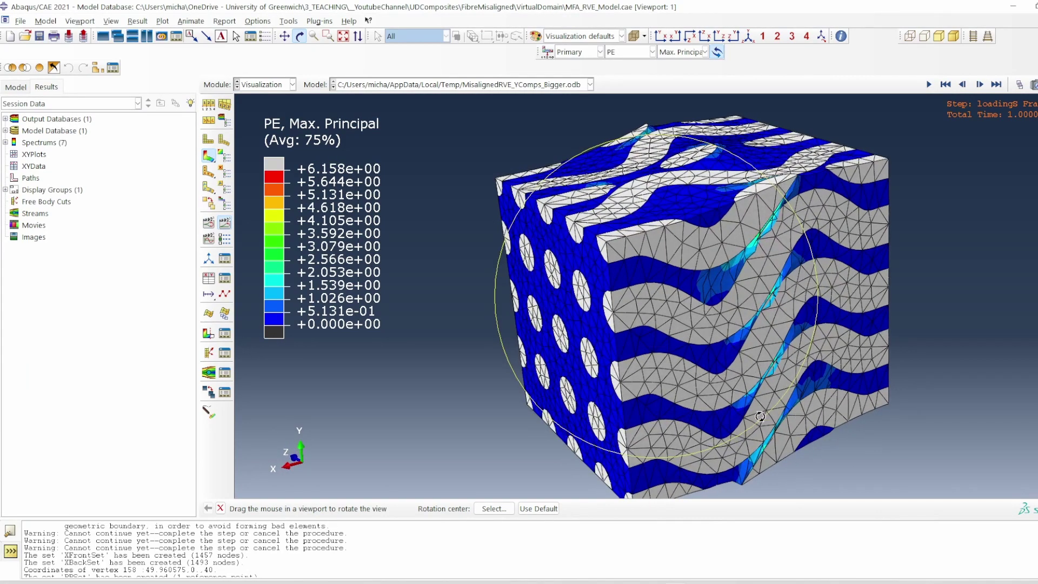
drag(717, 268, 713, 238)
scroll(681, 404, down, 3)
drag(761, 435, 779, 415)
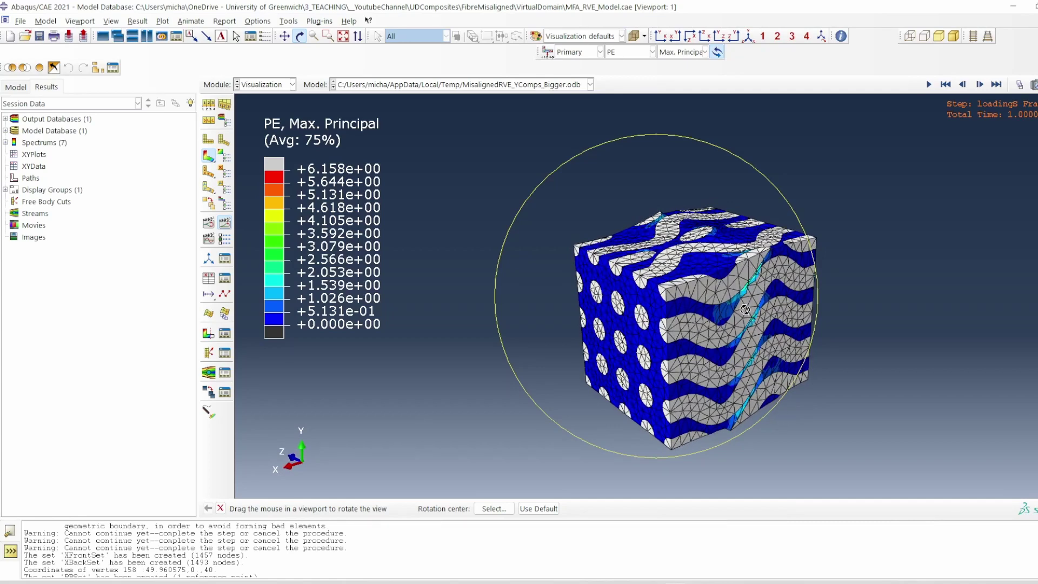
drag(743, 330, 649, 316)
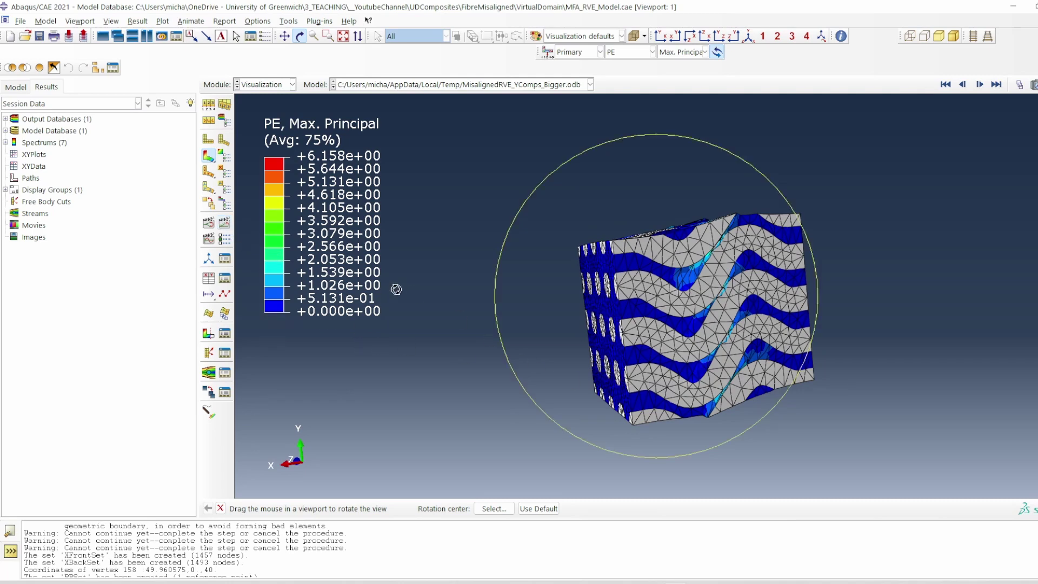
- Animate the PE and PEEQ plastic strain contours through the load history, inspect the deforming RVE, and stop the animation
click(225, 226)
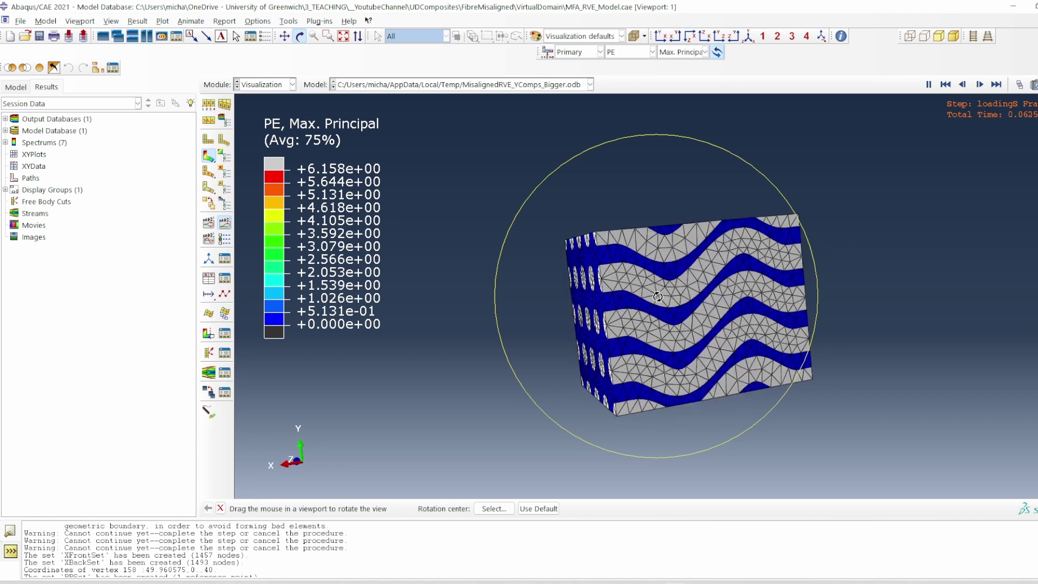
drag(685, 299, 704, 335)
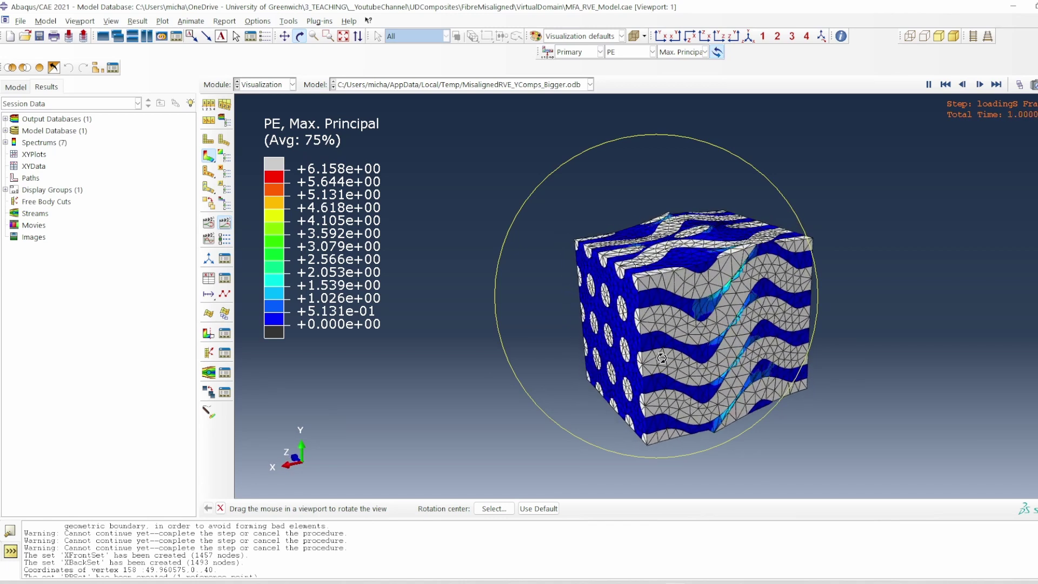
drag(652, 370, 715, 368)
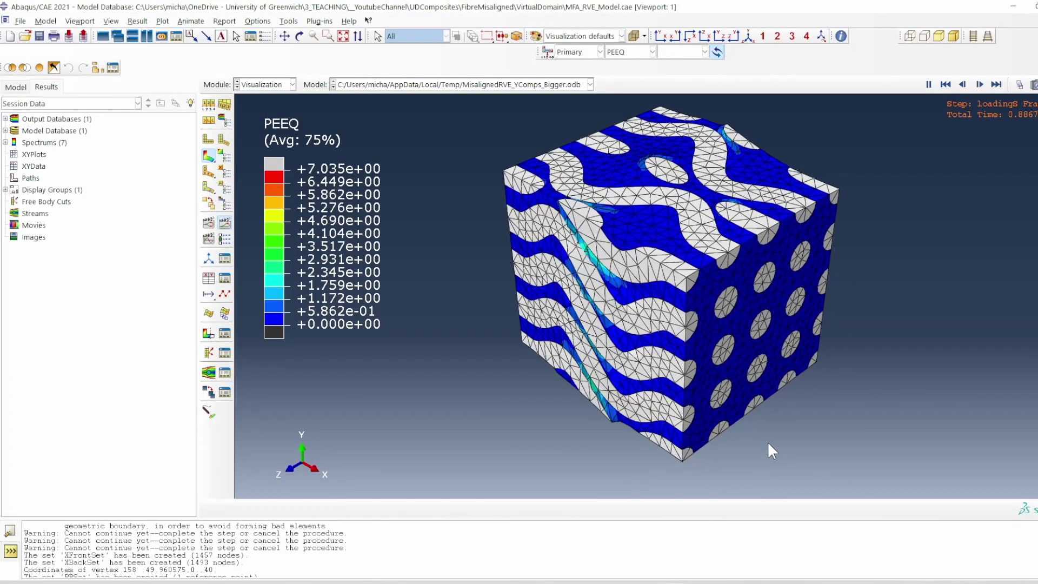
click(224, 226)
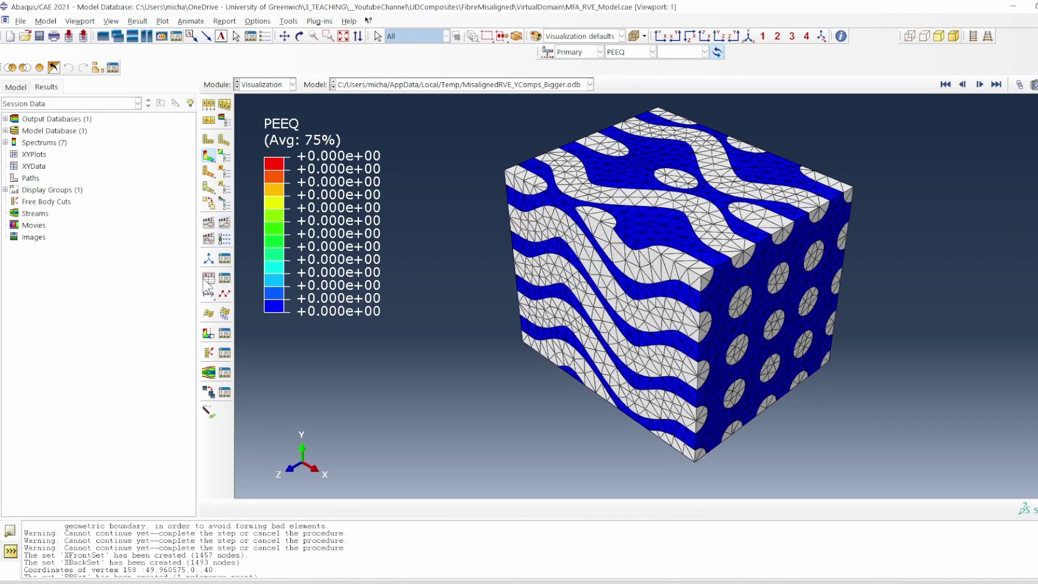
- Plot the reaction force RF1 and spatial displacement U1 of node set REFPOINT from the ODB history output
click(224, 295)
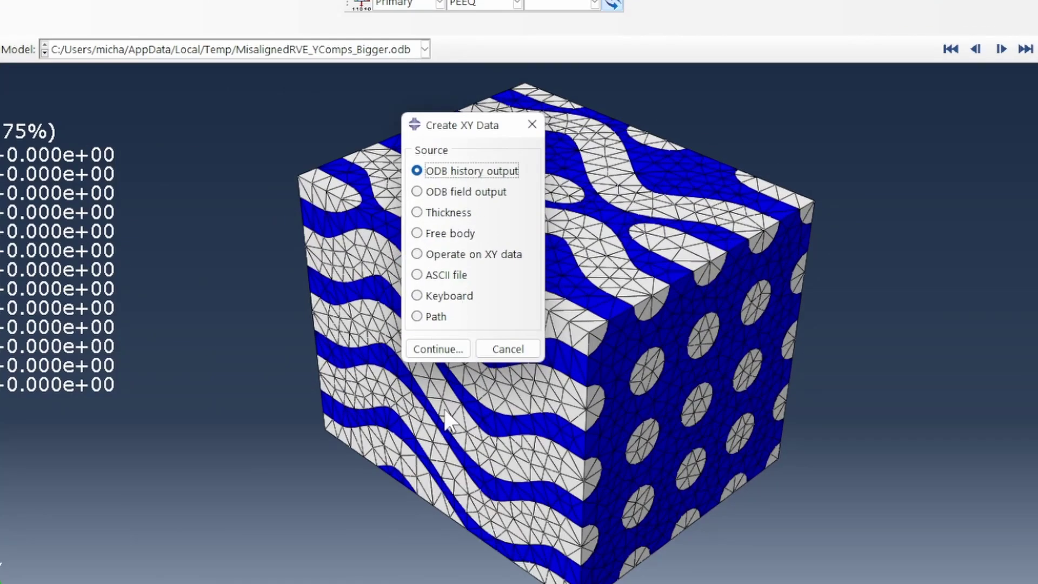
click(438, 349)
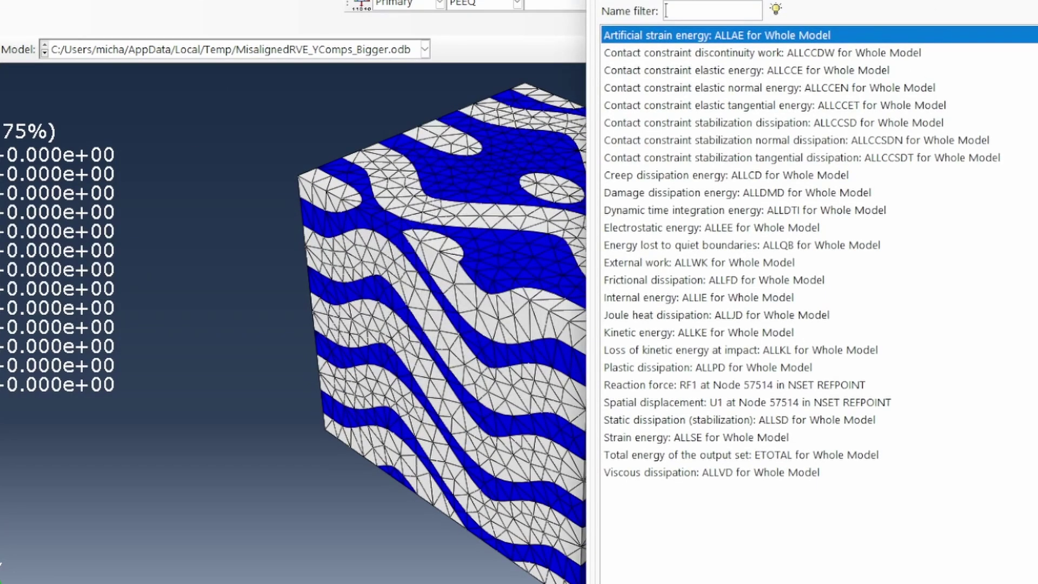
drag(865, 2, 274, 2)
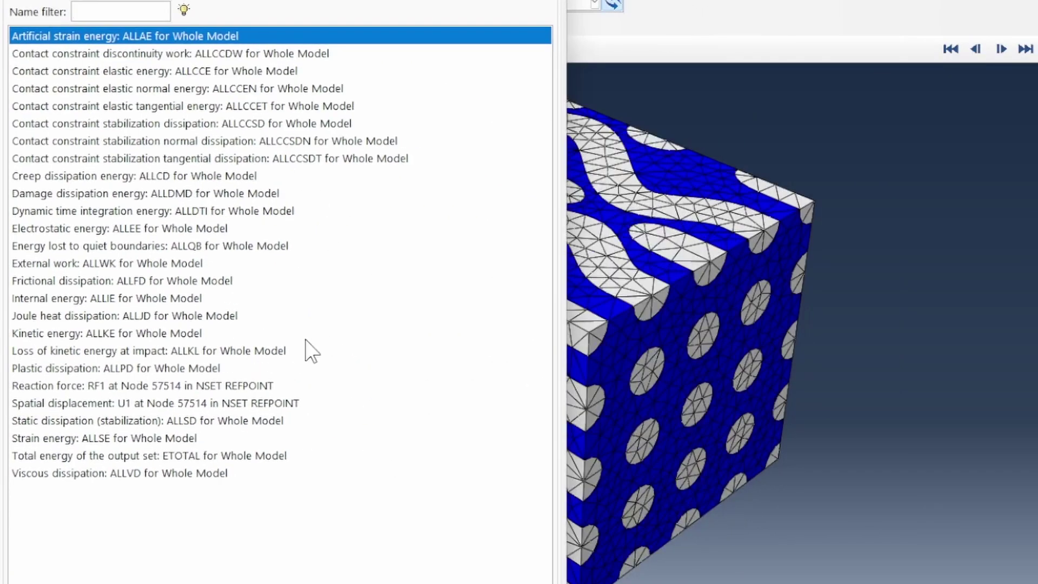
click(172, 385)
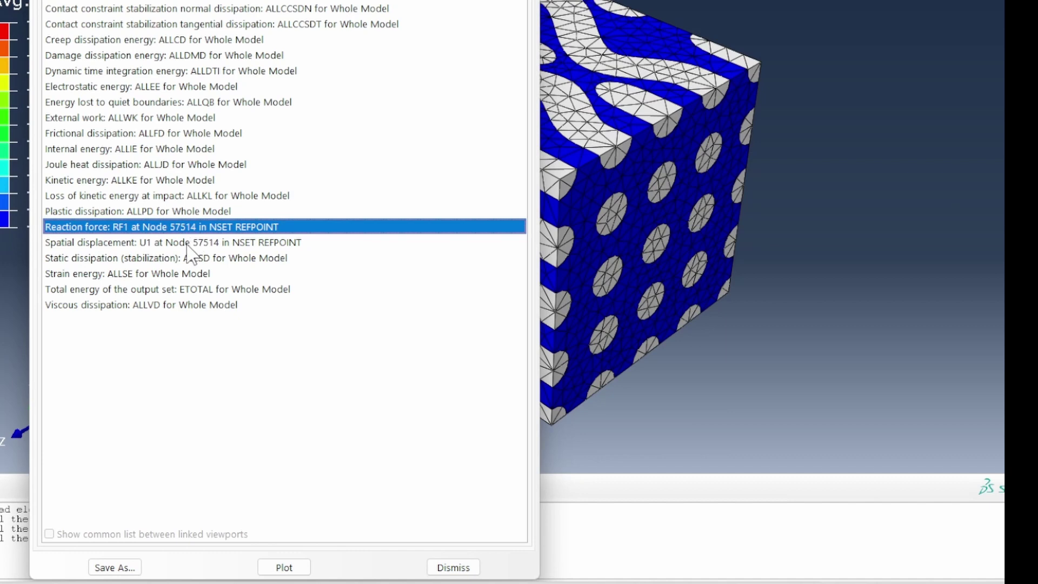
shift+click(188, 404)
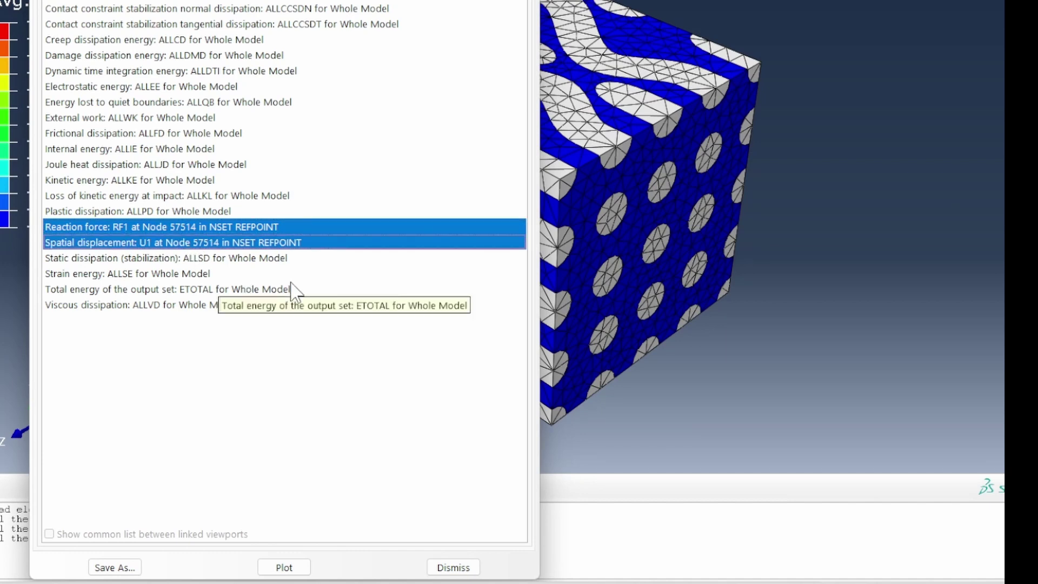
click(281, 567)
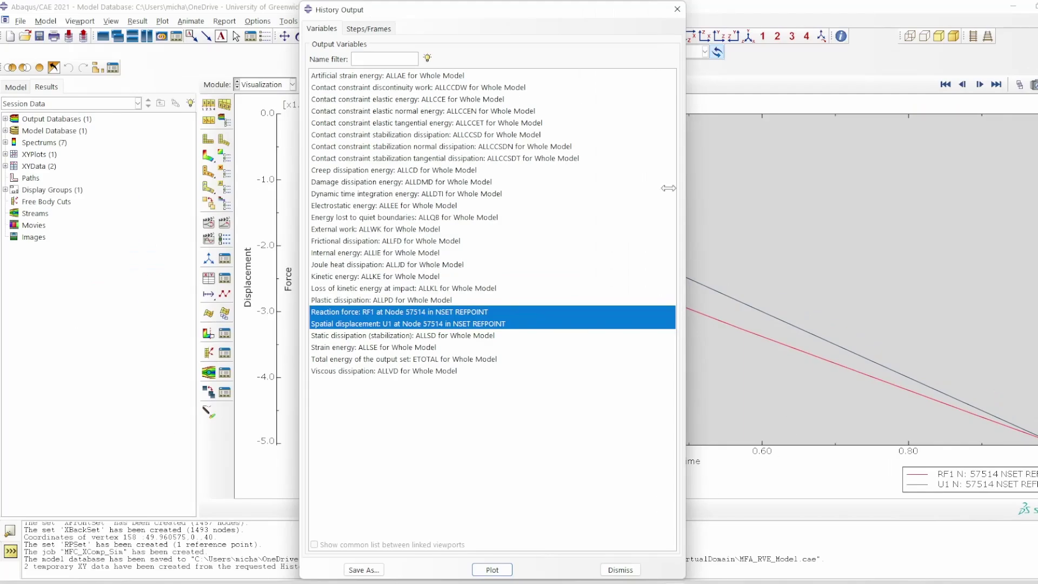
- Clear the history output dialog away to view the RF1 and U1 curves, and return to the deformed PEEQ contour plot
drag(552, 19, 324, 62)
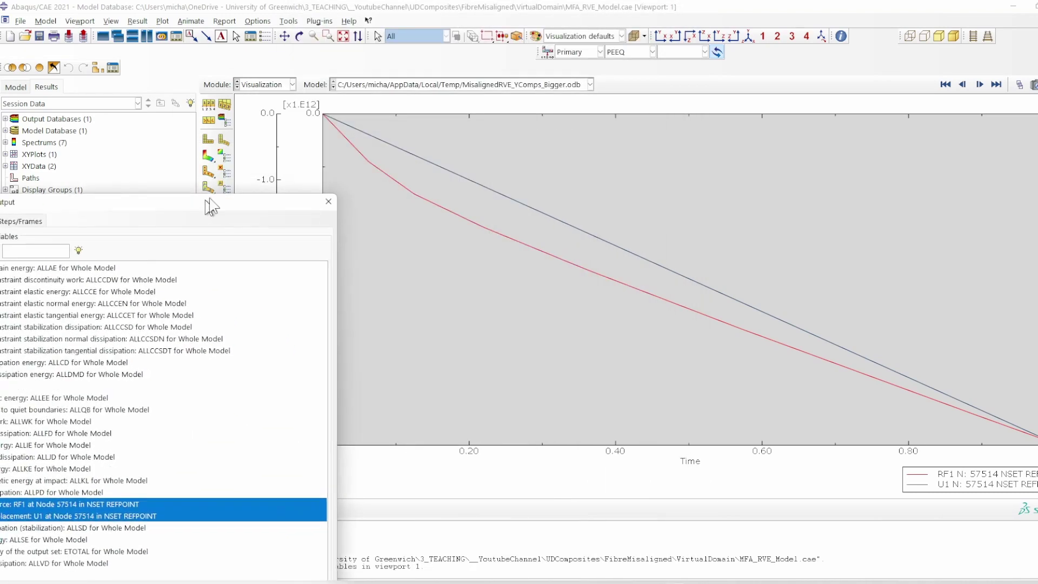
click(441, 48)
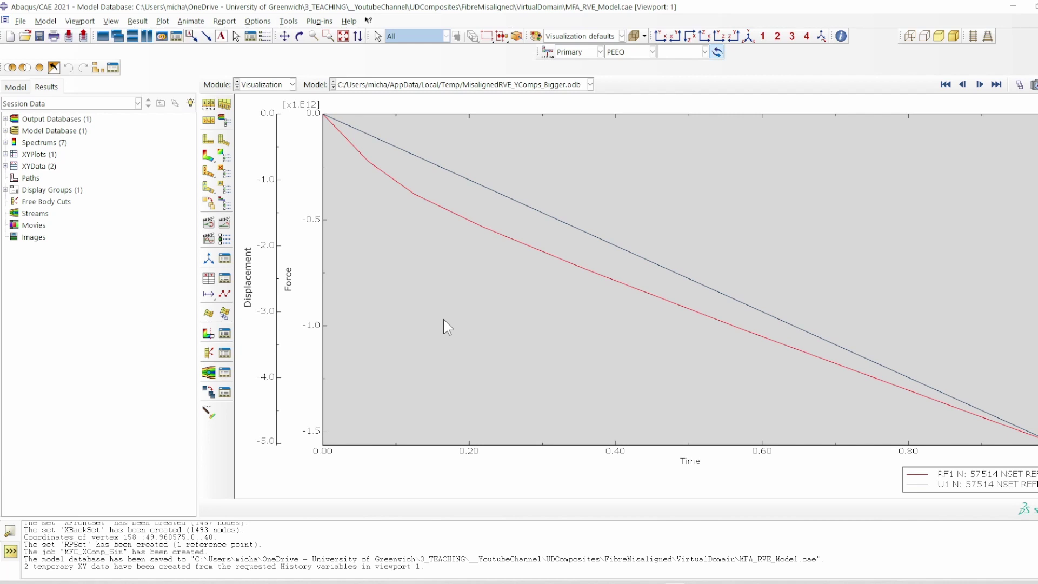
click(208, 156)
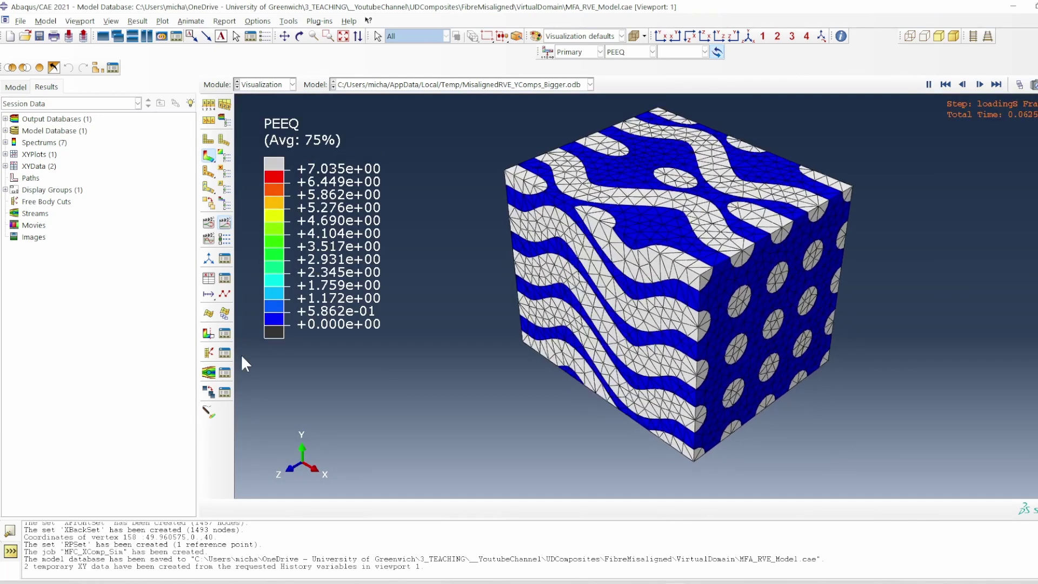